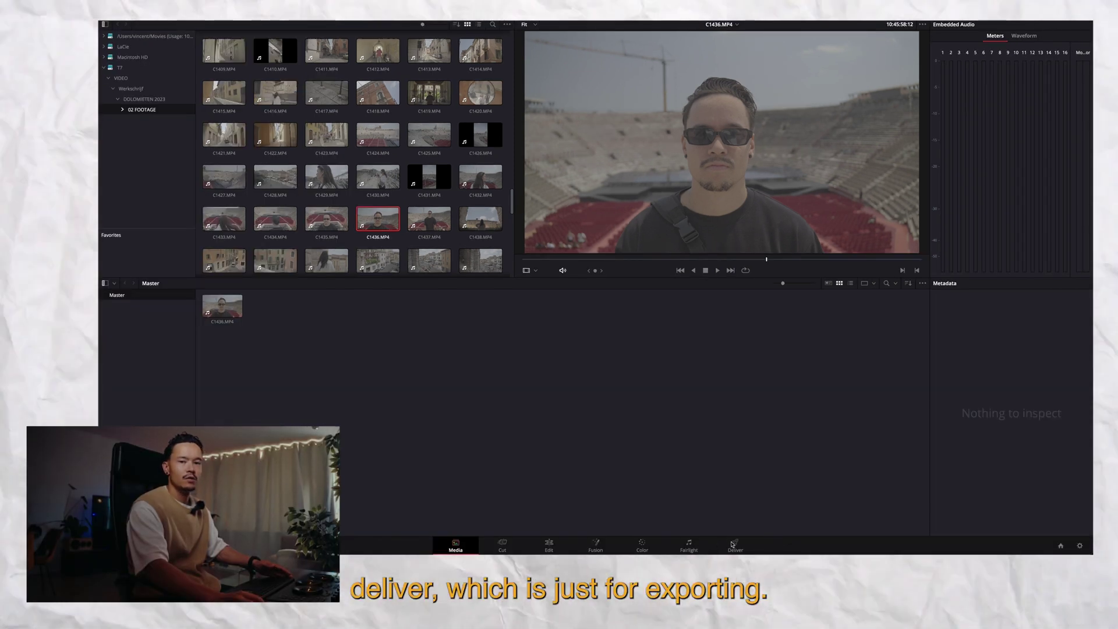
Step: Select C1436.MP4 in the Master bin to show its 3840x2160, 25 fps clip details
{"action": "left_click", "coordinate": [227, 313]}
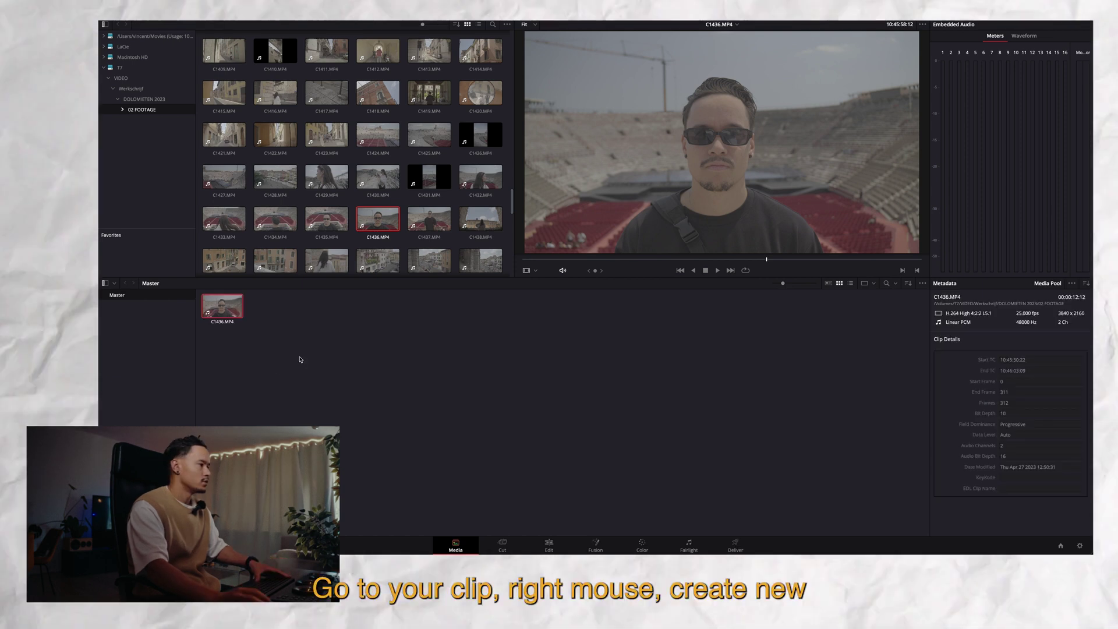
Step: Create a new timeline named 'tutorial' from the selected C1436 clip
{"action": "right_click", "coordinate": [227, 312]}
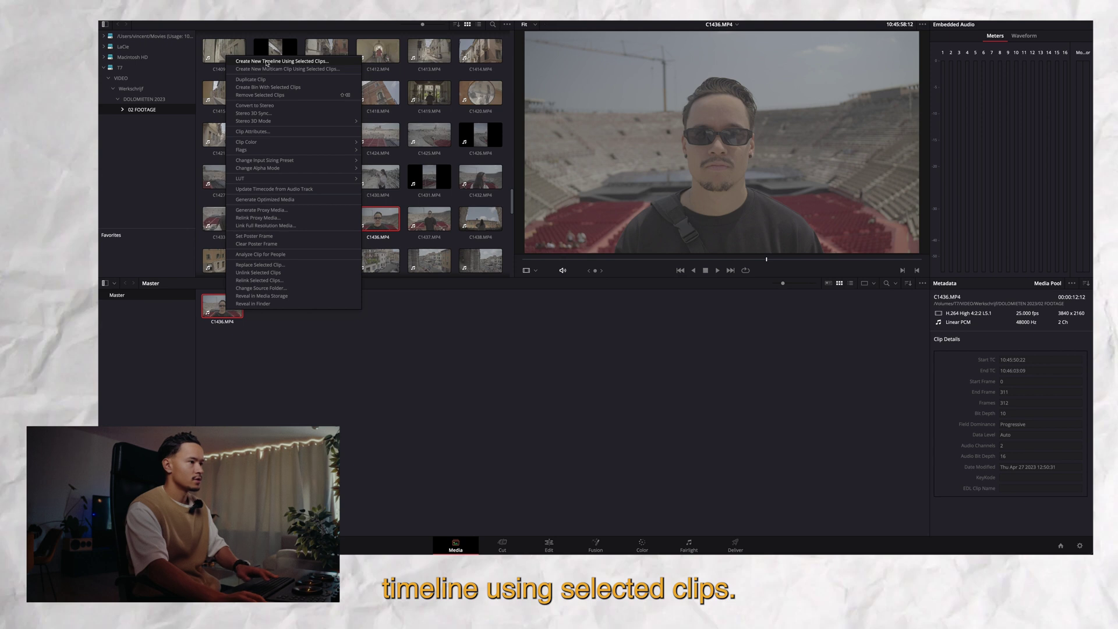
{"action": "left_click", "coordinate": [266, 61]}
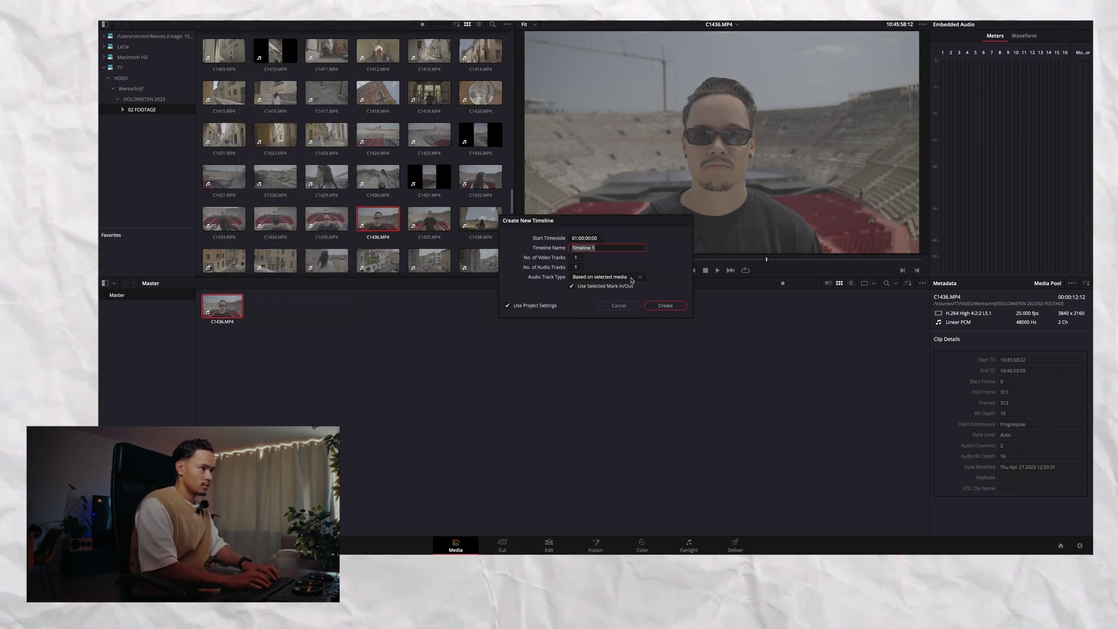
{"action": "type", "text": "tutorial"}
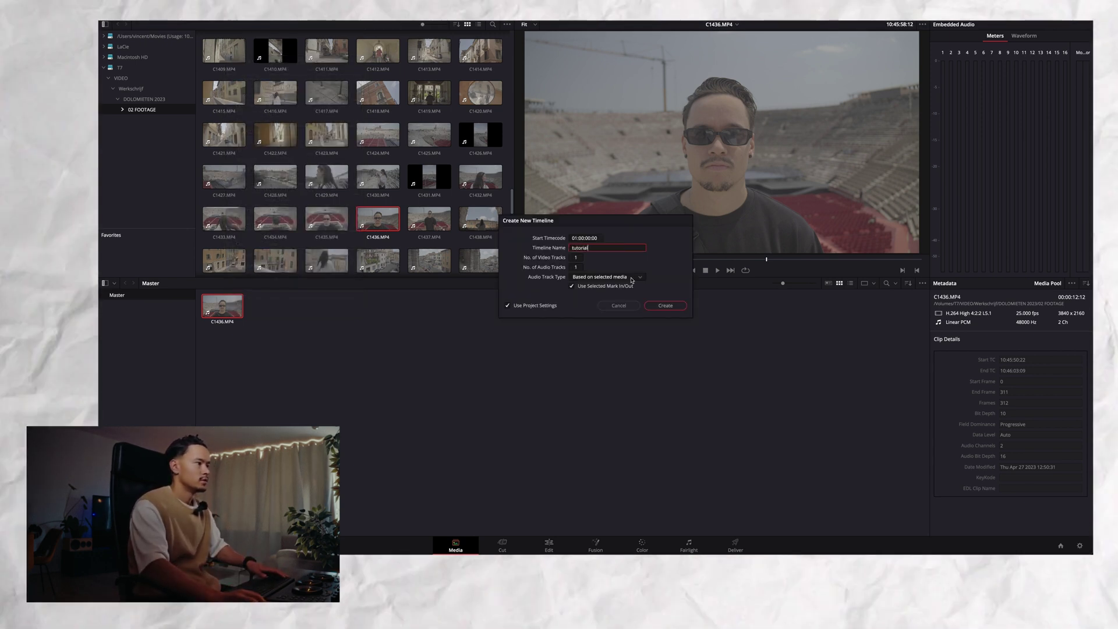
{"action": "key", "text": "Return"}
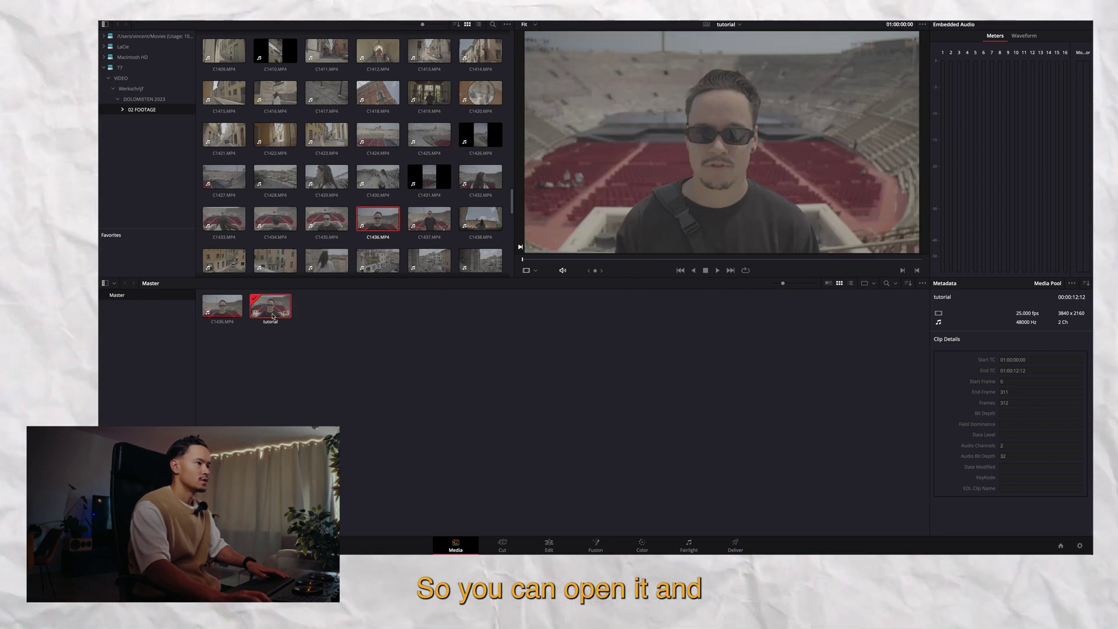
Step: Open the tutorial timeline, park the playhead at 01:00:05:23, and go to the Color page
{"action": "double_click", "coordinate": [276, 313]}
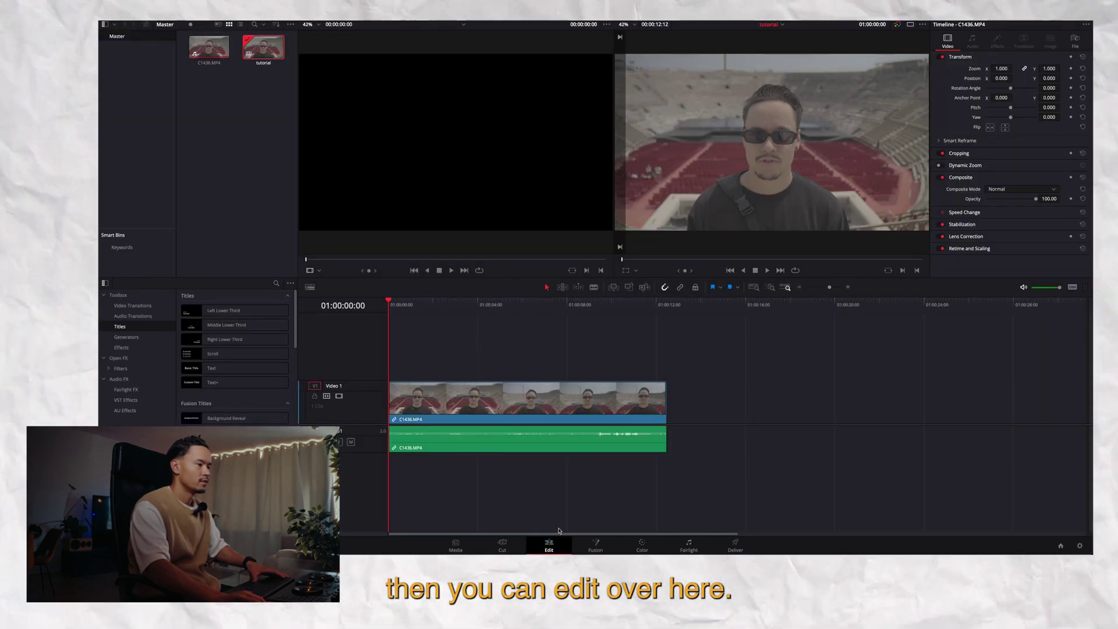
{"action": "left_click", "coordinate": [521, 307]}
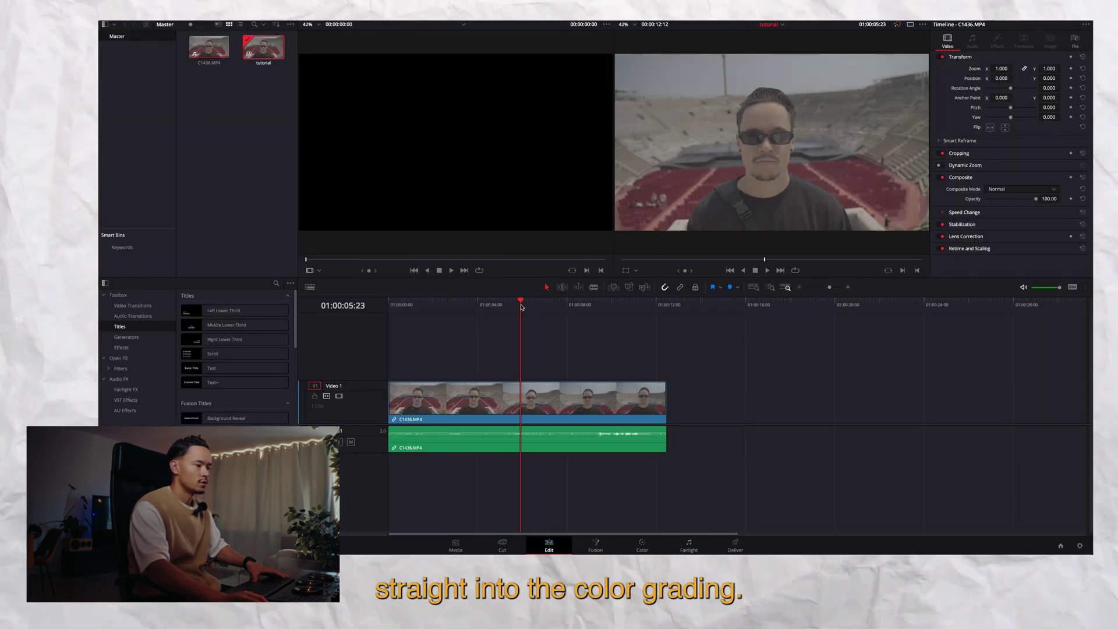
{"action": "left_click", "coordinate": [642, 544]}
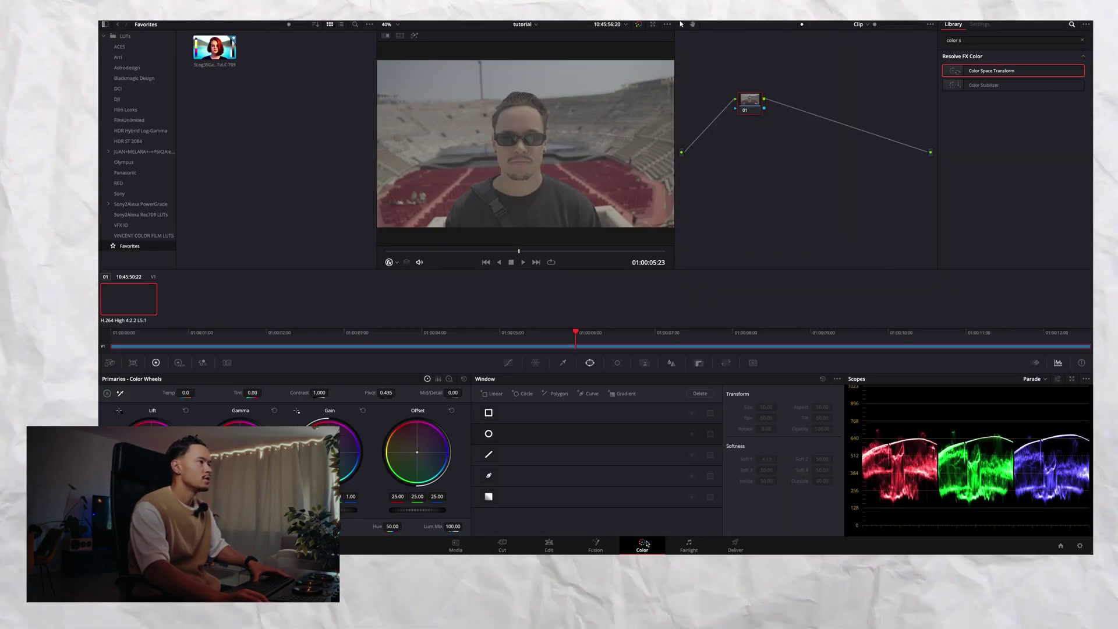
Step: Scrub to 01:00:09:01, reposition node 01, and add serial nodes 02–04 with Alt+S
{"action": "left_click_drag", "start_coordinate": [519, 251], "coordinate": [551, 255]}
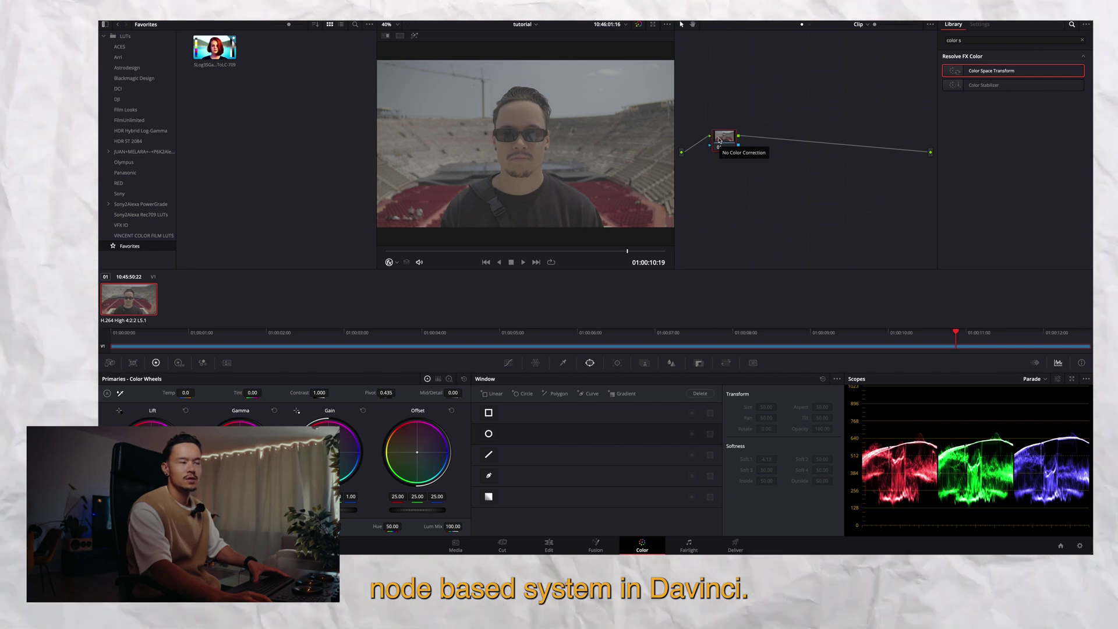
{"action": "mouse_move", "coordinate": [721, 140]}
{"action": "left_mouse_down"}
{"action": "mouse_move", "coordinate": [713, 148]}
{"action": "mouse_move", "coordinate": [726, 141]}
{"action": "left_mouse_up"}
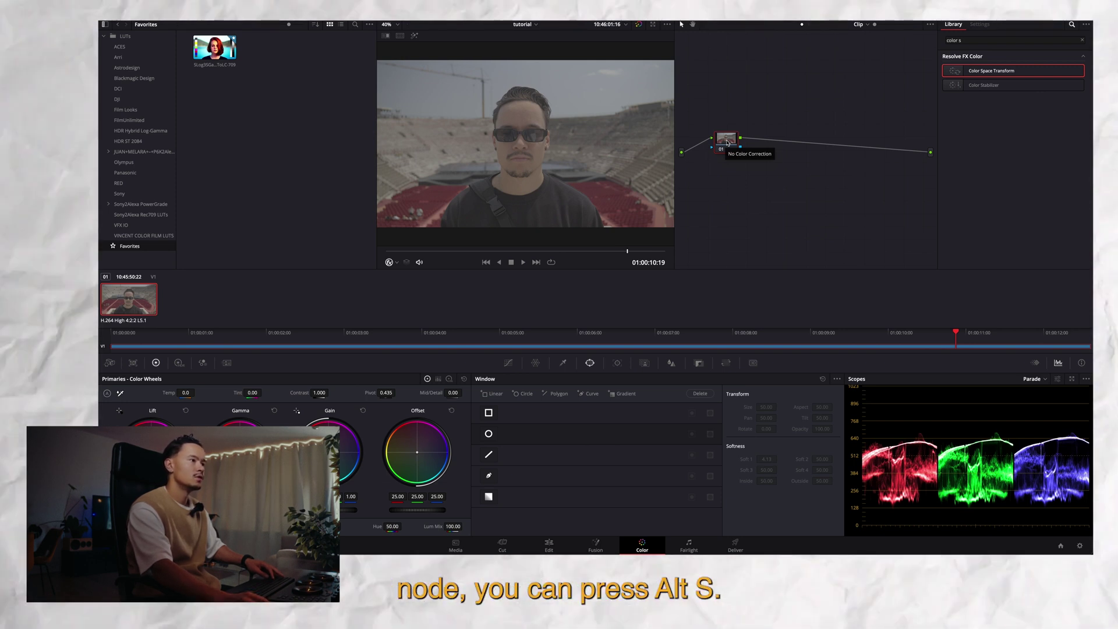
{"action": "left_click_drag", "start_coordinate": [727, 143], "coordinate": [720, 152]}
{"action": "key", "text": "alt+s"}
{"action": "key", "text": "alt+s"}
{"action": "key", "text": "alt+s"}
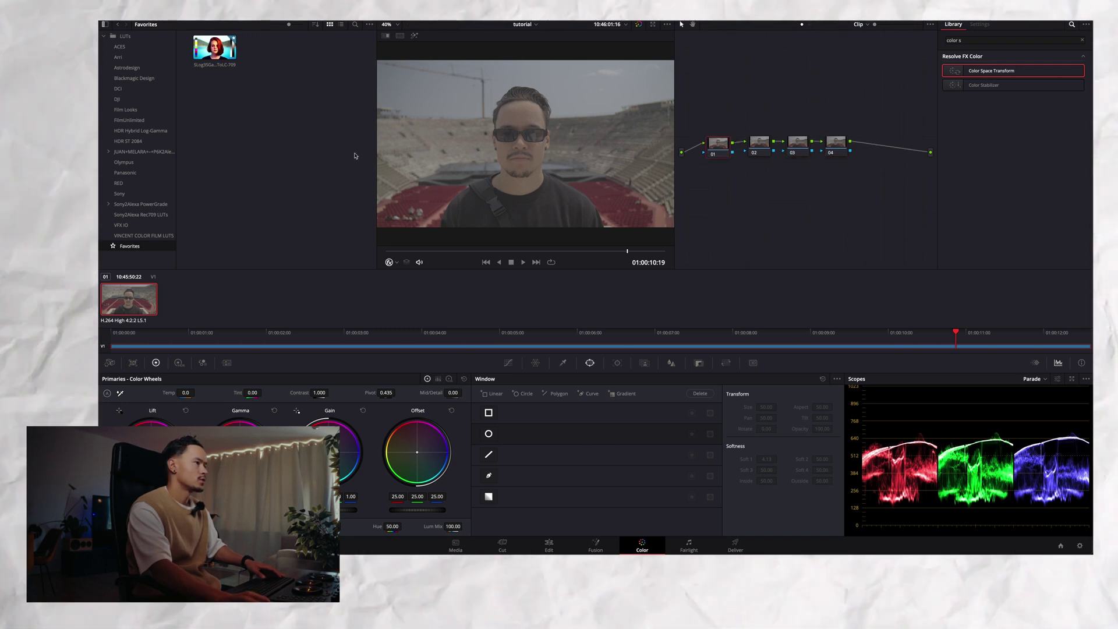
Step: Widen the viewer and node graph, spread nodes 02–04 apart, and clear the Effects Library search
{"action": "left_click_drag", "start_coordinate": [379, 157], "coordinate": [293, 159]}
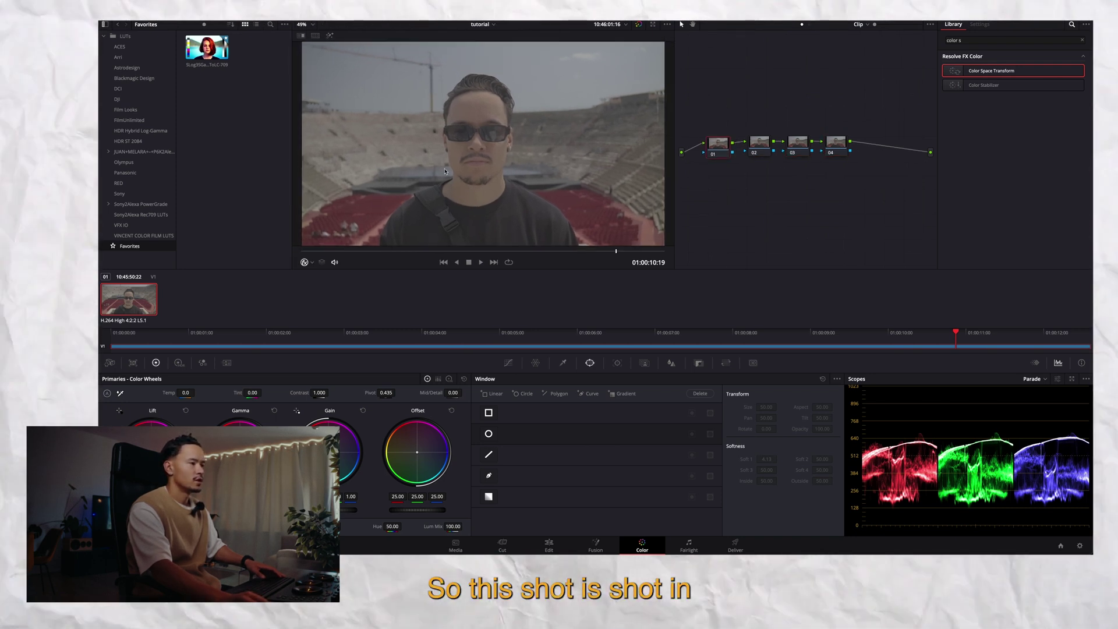
{"action": "left_click_drag", "start_coordinate": [674, 191], "coordinate": [640, 194]}
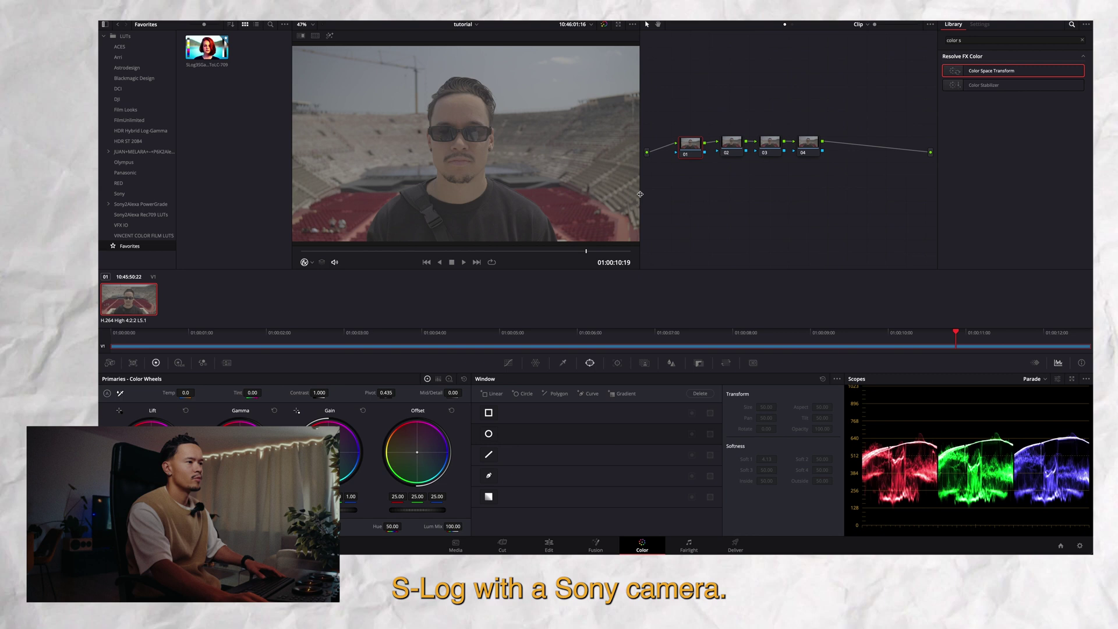
{"action": "mouse_move", "coordinate": [732, 144]}
{"action": "left_mouse_down"}
{"action": "mouse_move", "coordinate": [818, 148]}
{"action": "mouse_move", "coordinate": [741, 142]}
{"action": "left_mouse_up"}
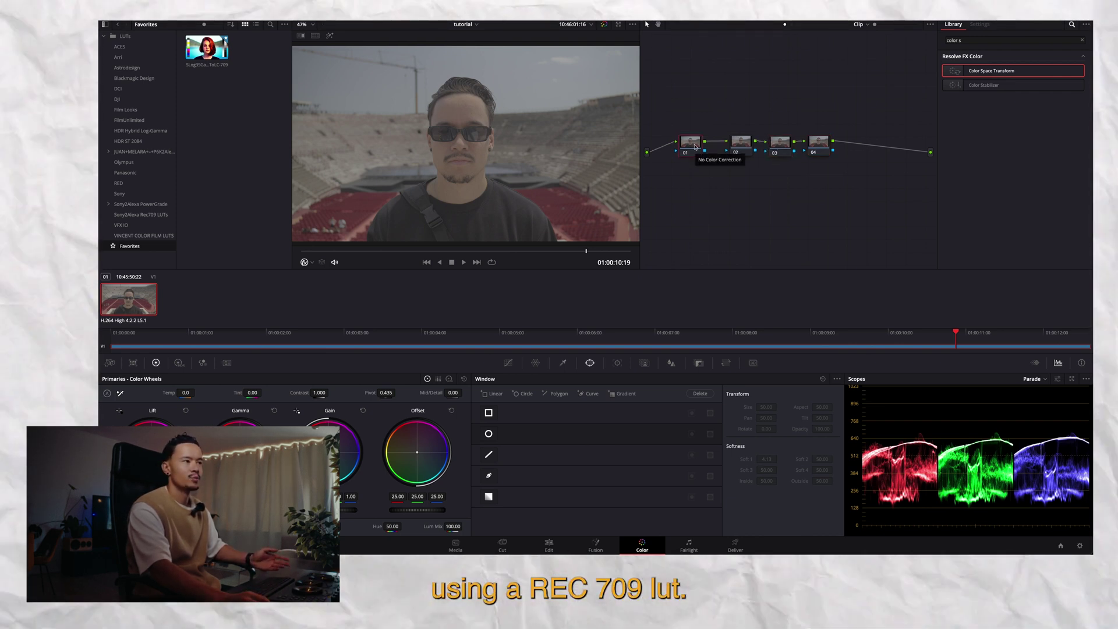
{"action": "left_click_drag", "start_coordinate": [819, 143], "coordinate": [783, 146]}
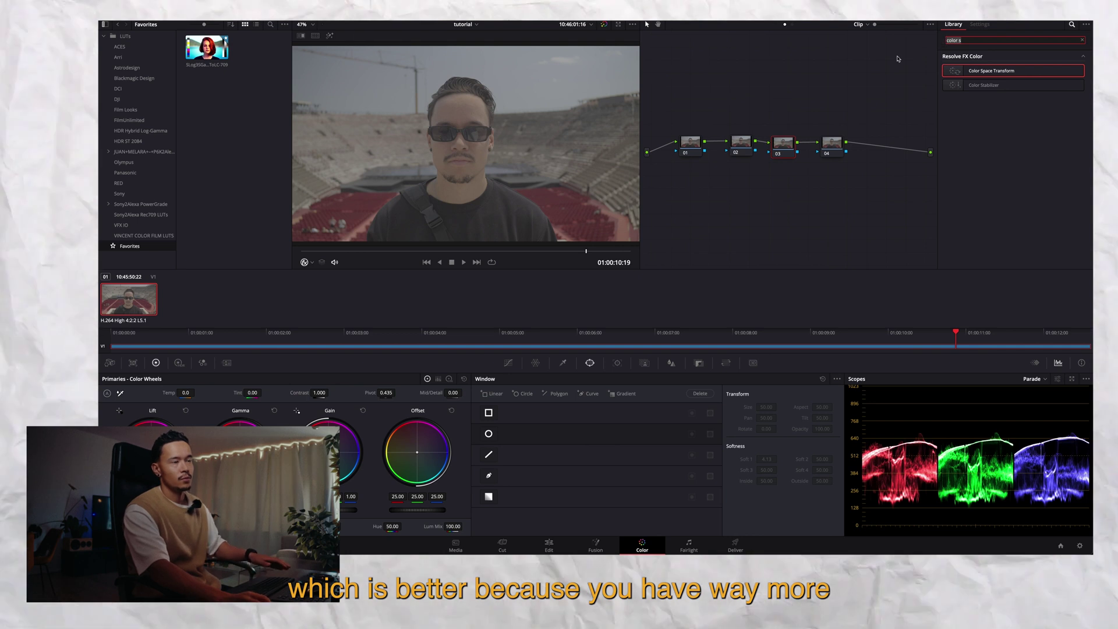
{"action": "key", "text": "ctrl+a"}
{"action": "key", "text": "BackSpace"}
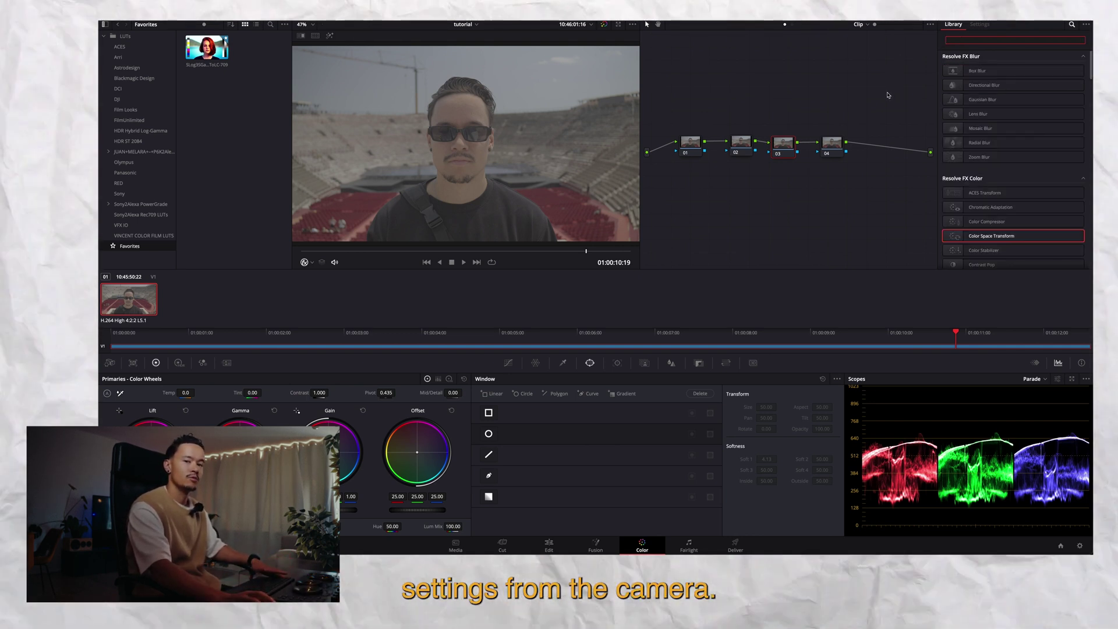
Step: Search the Effects Library for 'color spa' and drop Color Space Transform onto node 04
{"action": "left_click", "coordinate": [743, 145]}
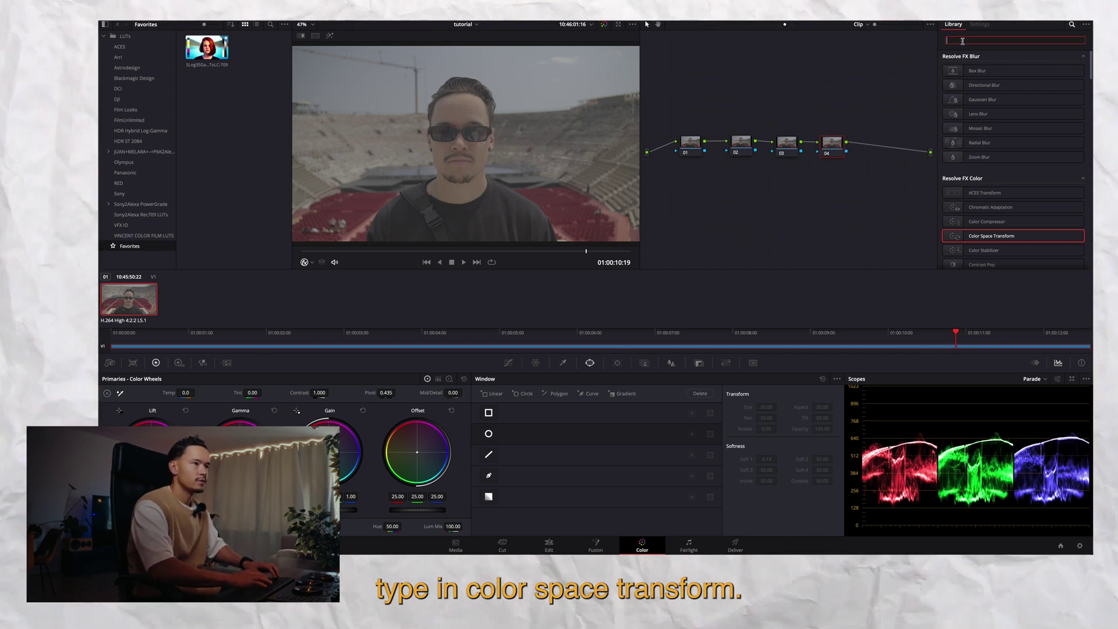
{"action": "left_click", "coordinate": [963, 41]}
{"action": "type", "text": "colro"}
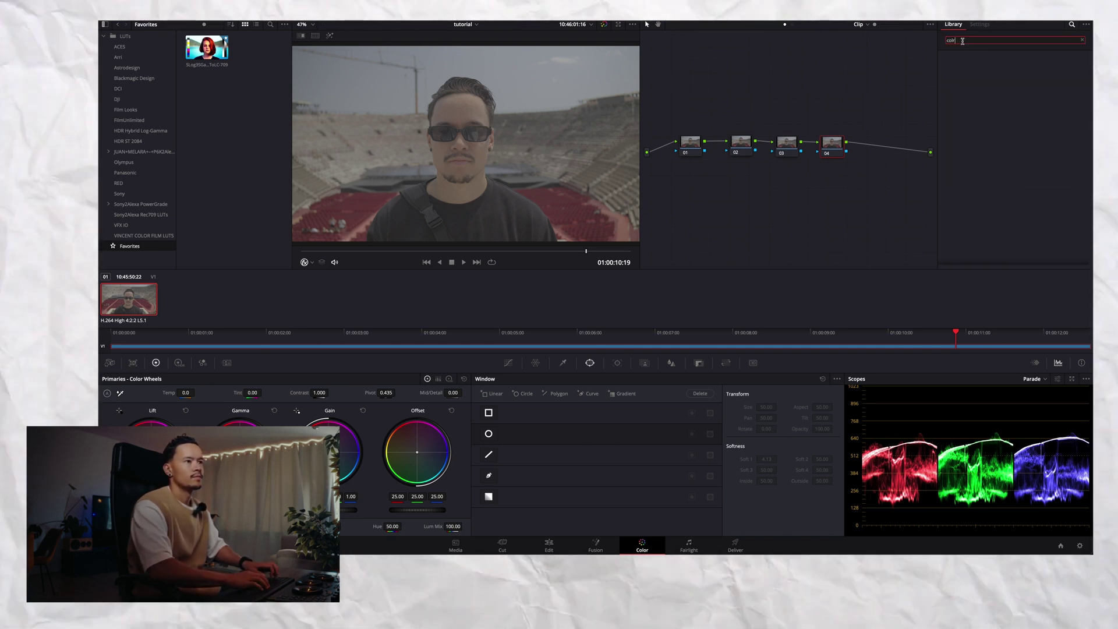
{"action": "key", "text": "BackSpace"}
{"action": "type", "text": "or spa"}
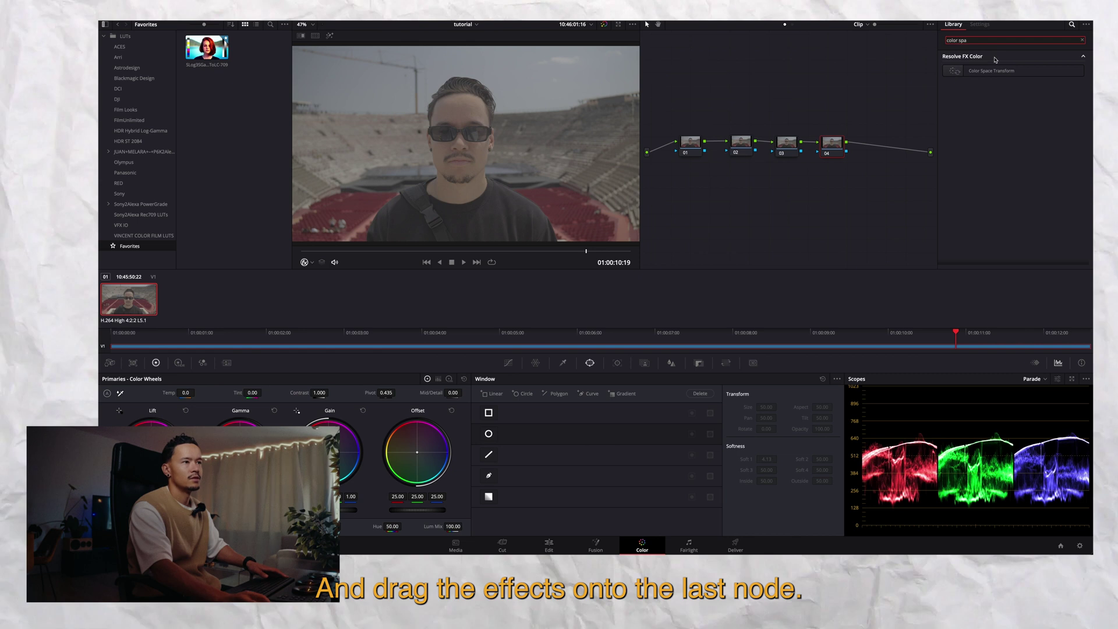
{"action": "left_click_drag", "start_coordinate": [987, 71], "coordinate": [843, 151]}
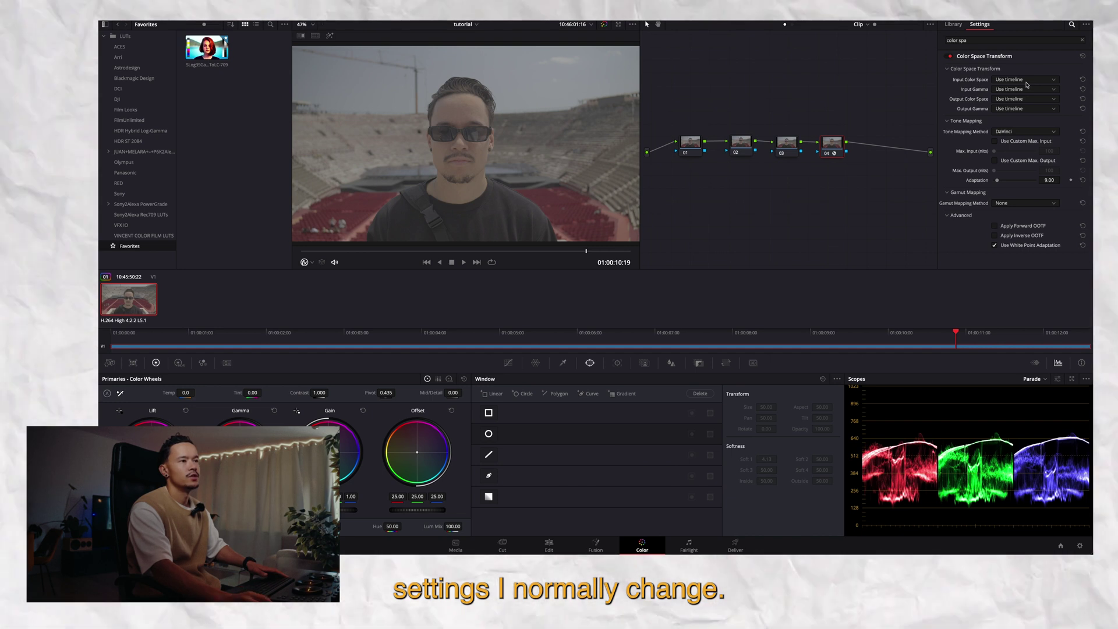
Step: Set the CST input to Sony S-Gamut3.Cine with Sony S-Log3 gamma, output Rec.709
{"action": "left_click", "coordinate": [1026, 80]}
{"action": "left_click", "coordinate": [1007, 92]}
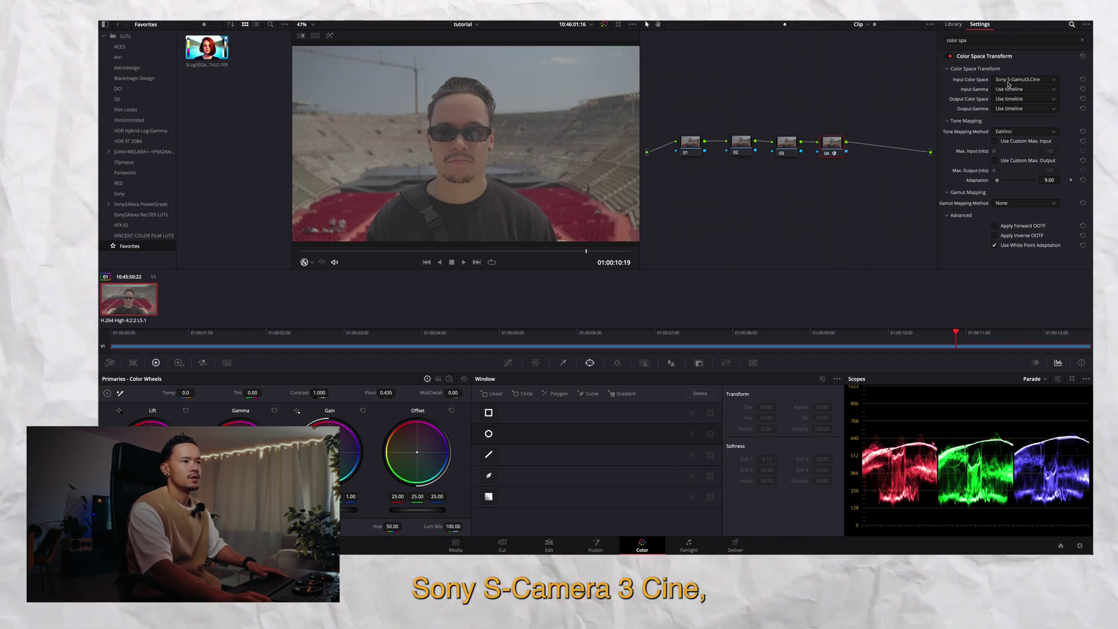
{"action": "left_click", "coordinate": [1010, 80]}
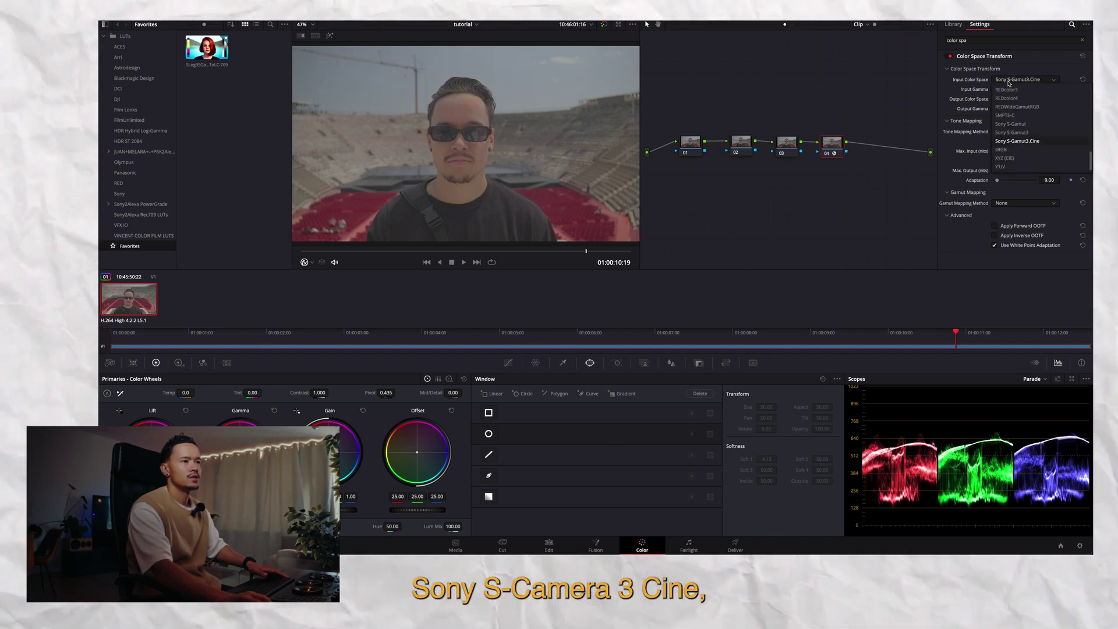
{"action": "left_click", "coordinate": [1012, 142]}
{"action": "left_click", "coordinate": [1025, 90]}
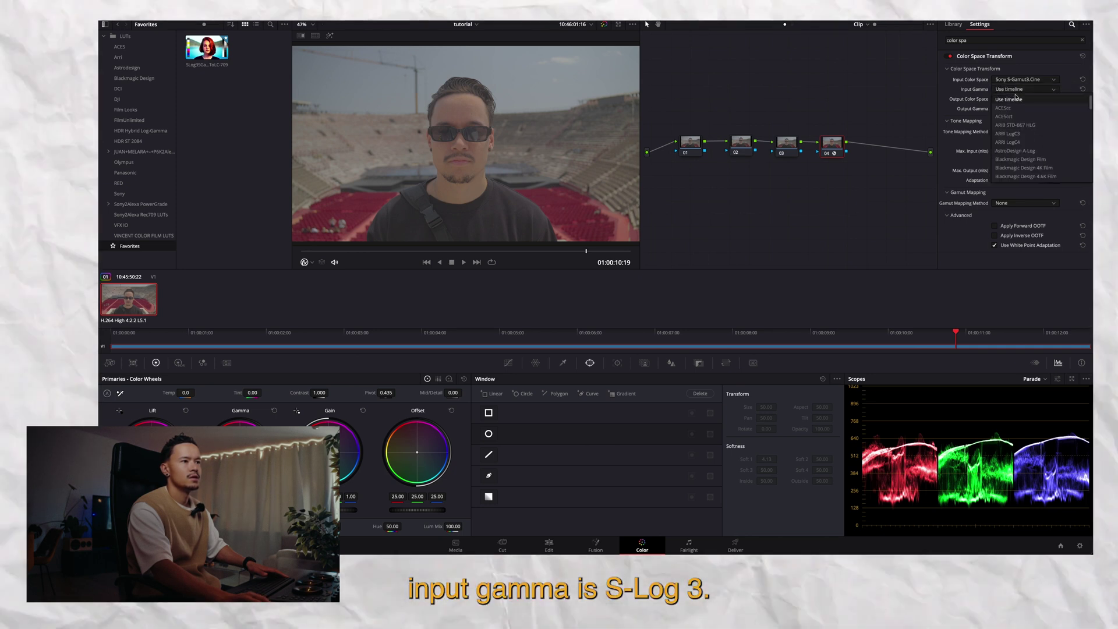
{"action": "scroll", "coordinate": [1028, 152], "scroll_direction": "up", "scroll_amount": 3}
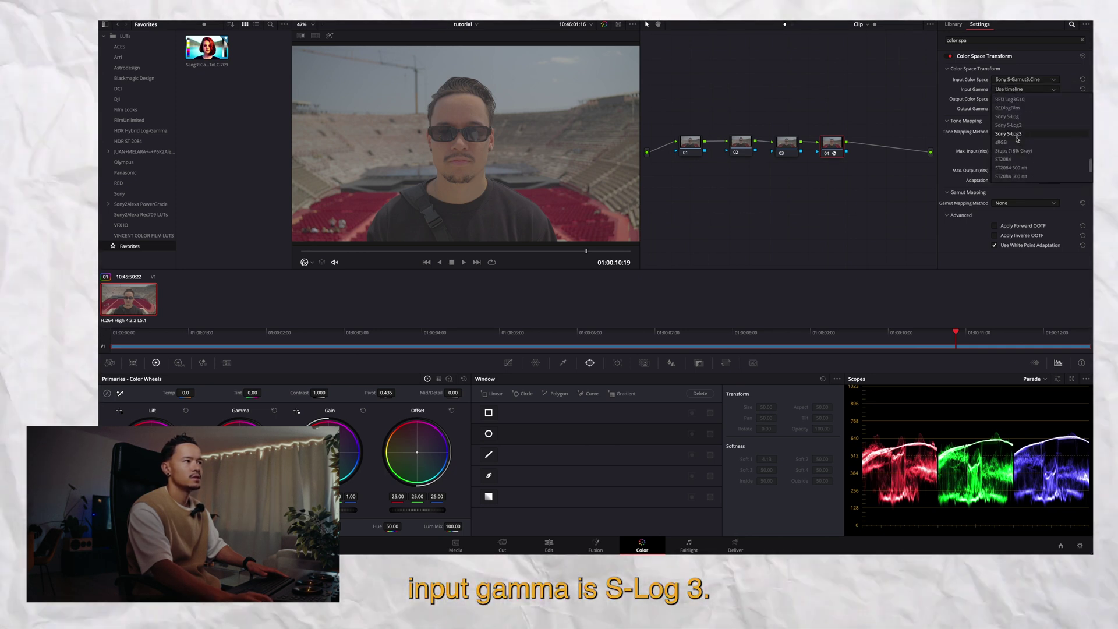
{"action": "left_click", "coordinate": [1016, 136]}
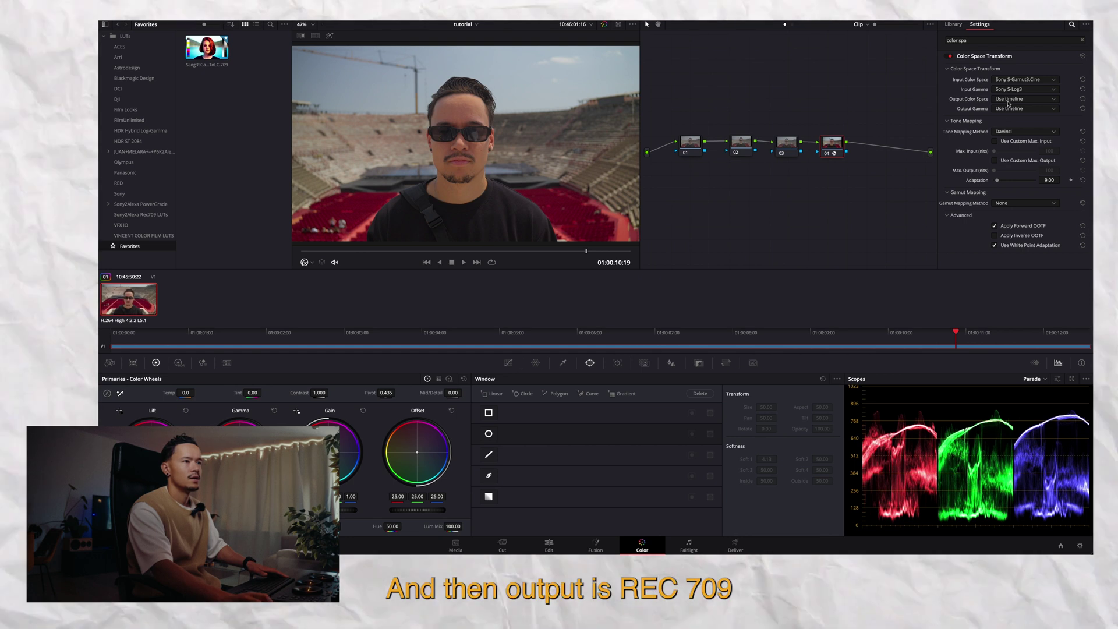
{"action": "left_click", "coordinate": [1008, 100]}
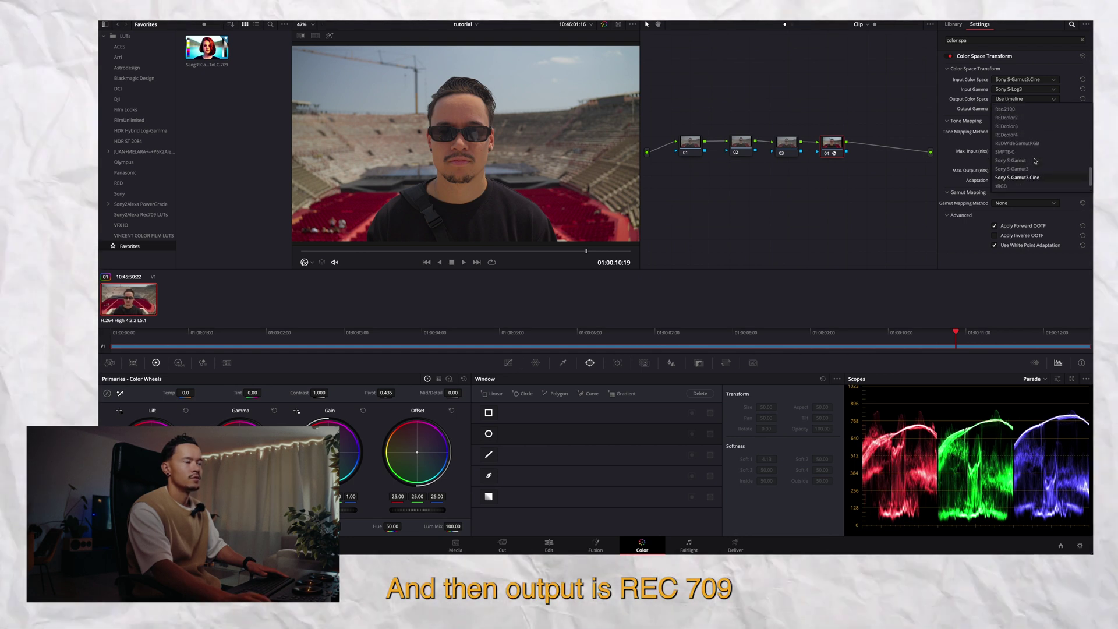
{"action": "scroll", "coordinate": [1035, 161], "scroll_direction": "up", "scroll_amount": 3}
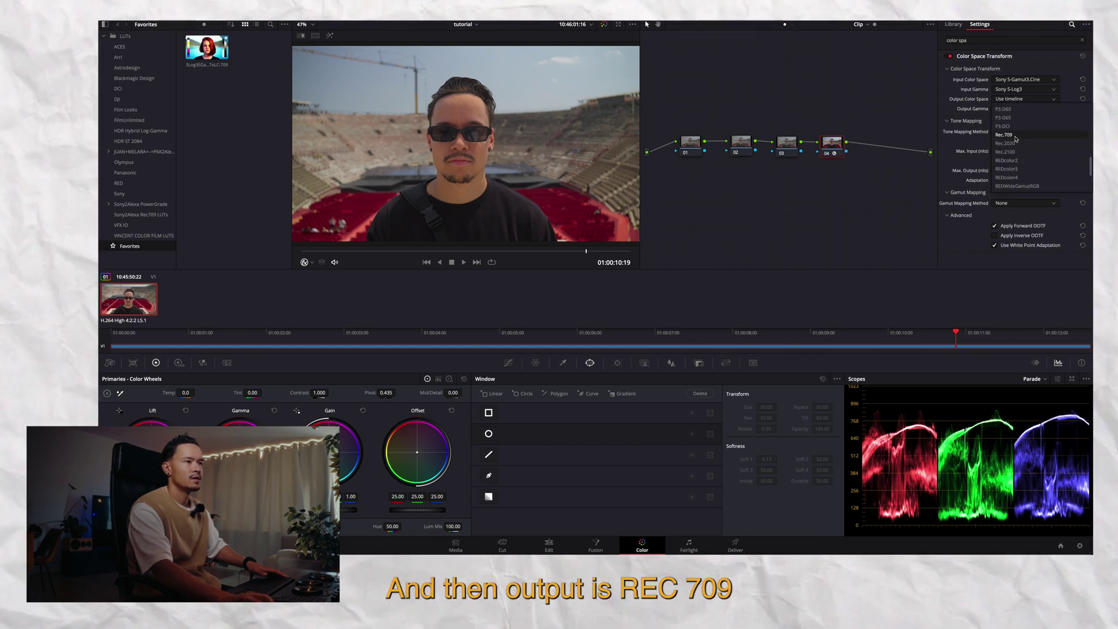
{"action": "left_click", "coordinate": [1015, 136]}
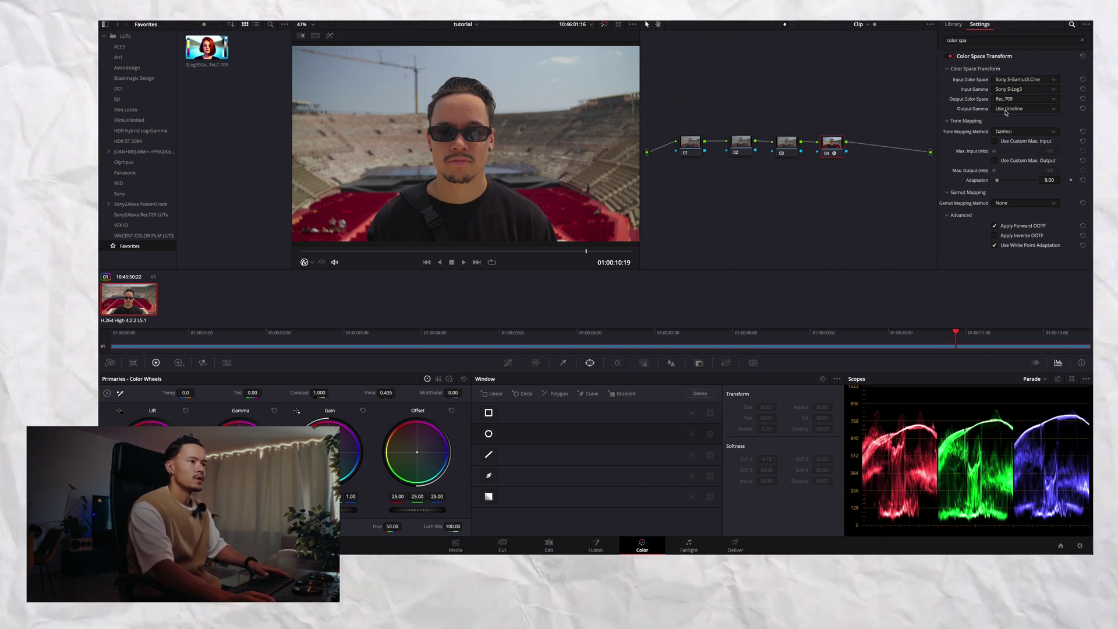
Step: Label node 04 CT
{"action": "right_click", "coordinate": [835, 152]}
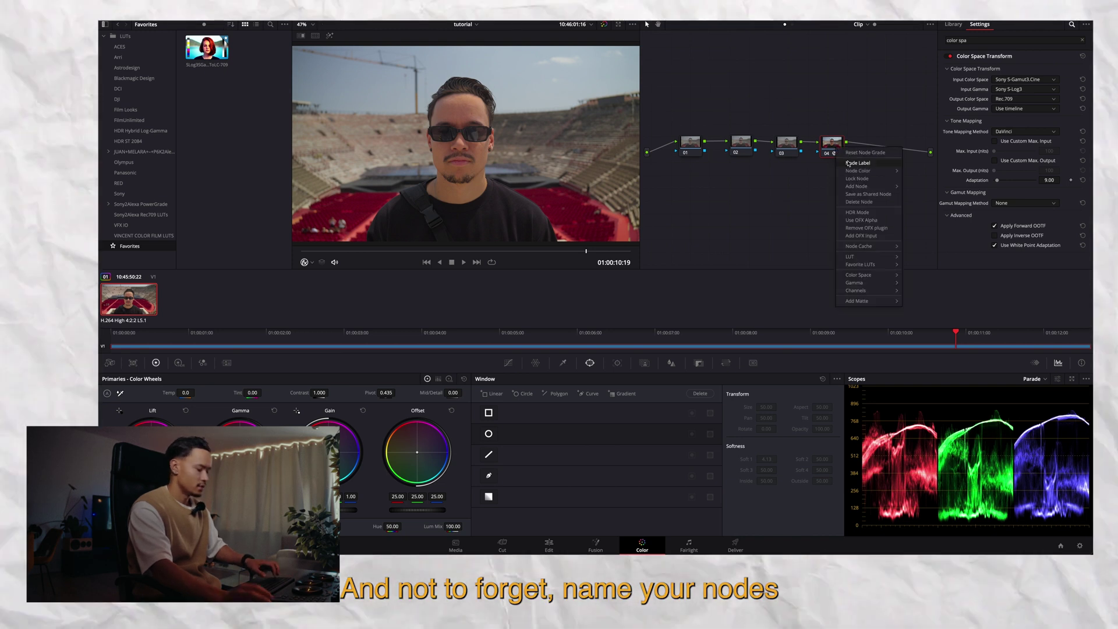
{"action": "left_click", "coordinate": [848, 163]}
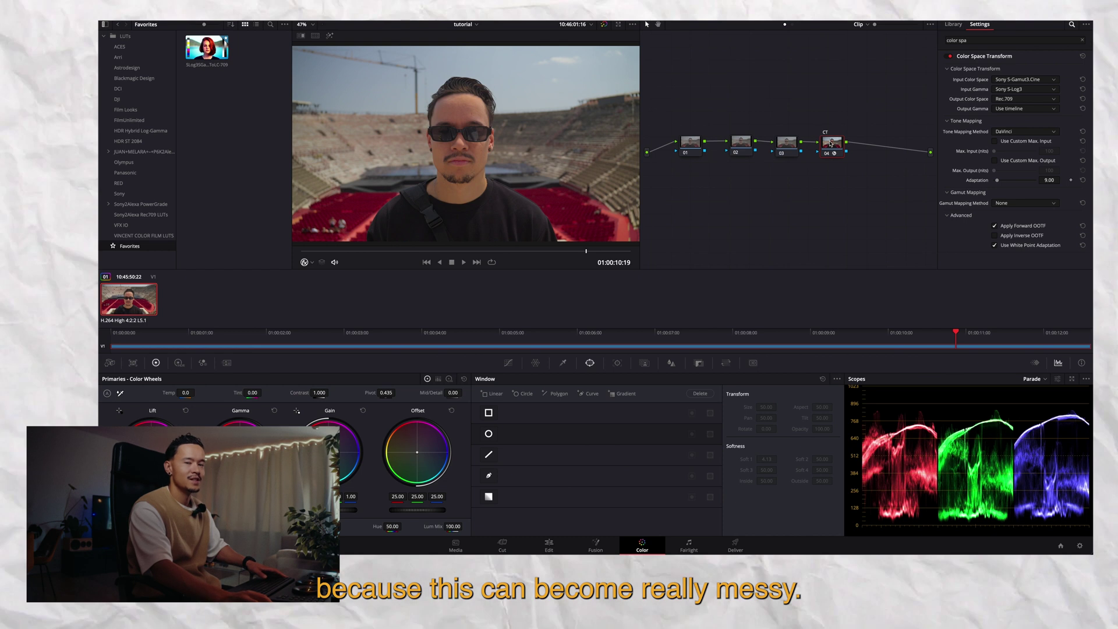
{"action": "left_click", "coordinate": [644, 153]}
Step: Label node 01 CORRECTION
{"action": "right_click", "coordinate": [689, 148]}
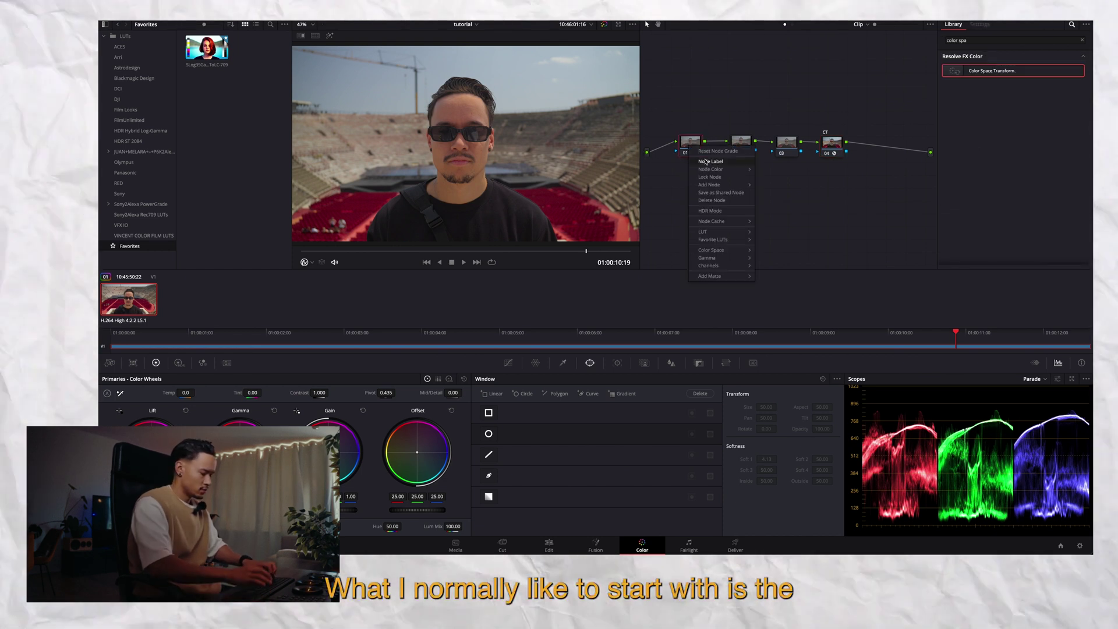
{"action": "key", "text": "Escape"}
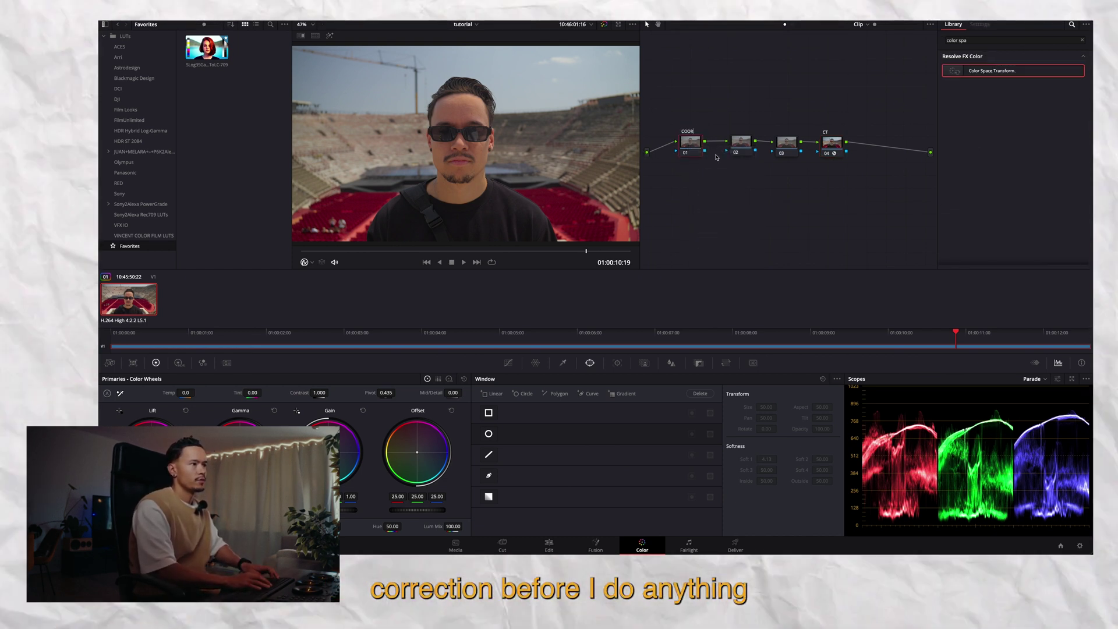
{"action": "type", "text": "CORREC"}
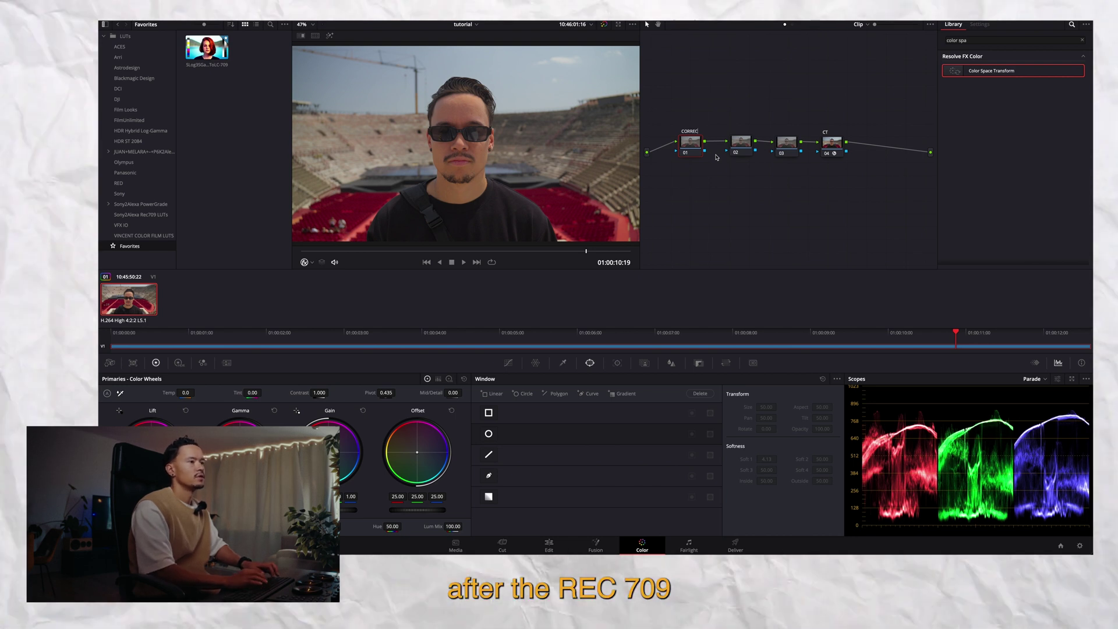
{"action": "type", "text": "TION"}
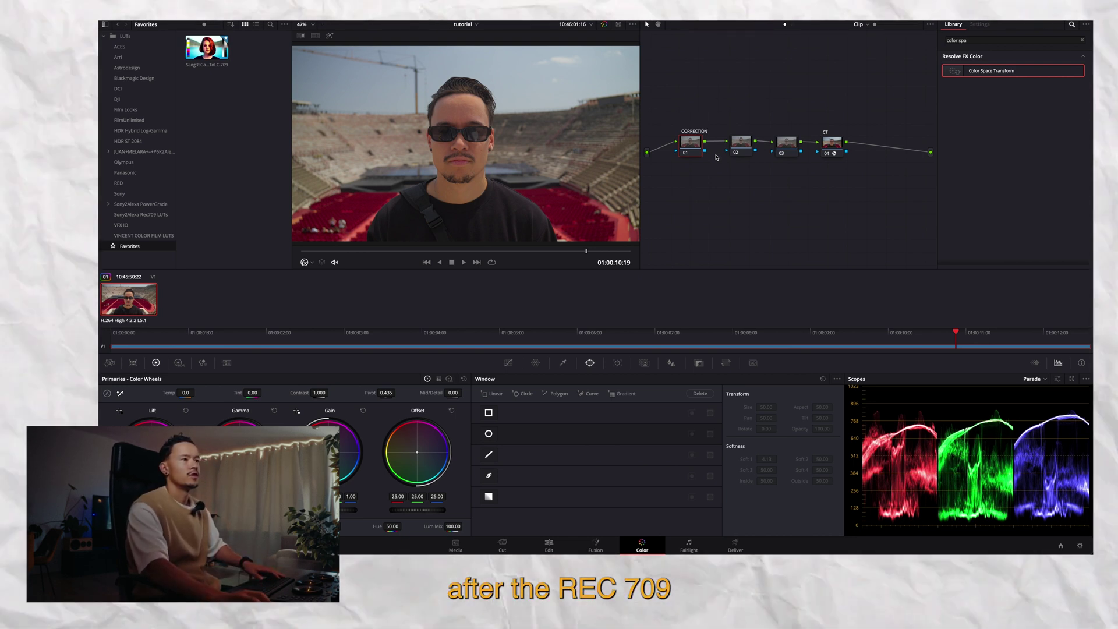
{"action": "left_click", "coordinate": [726, 192]}
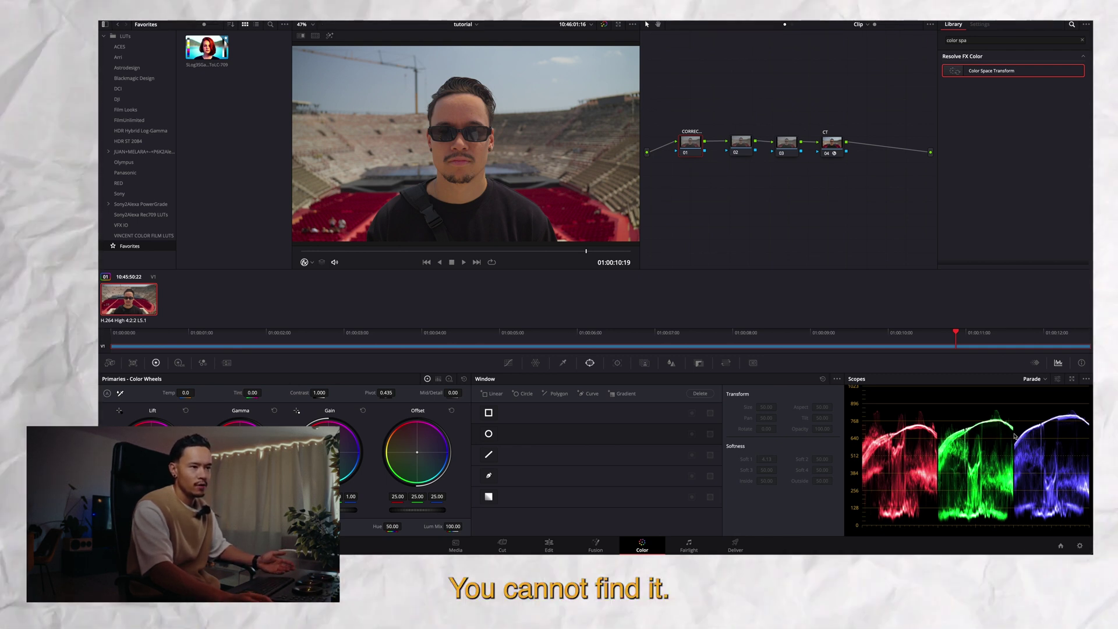
{"action": "left_click", "coordinate": [1039, 363]}
{"action": "left_click", "coordinate": [1057, 363]}
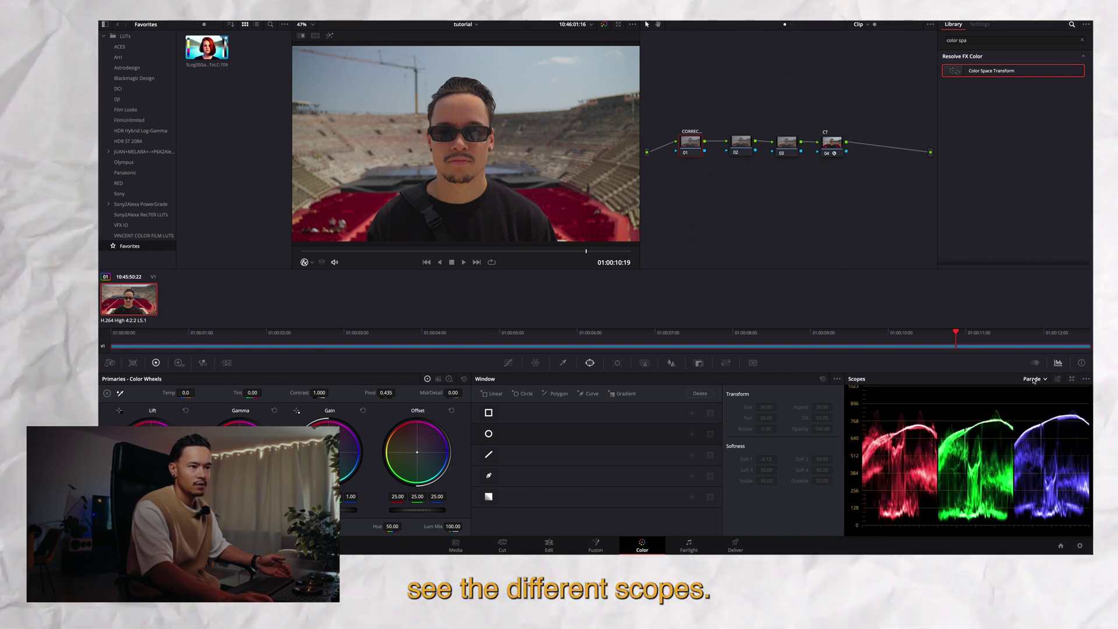
{"action": "left_click", "coordinate": [1031, 379]}
{"action": "left_click", "coordinate": [1041, 380]}
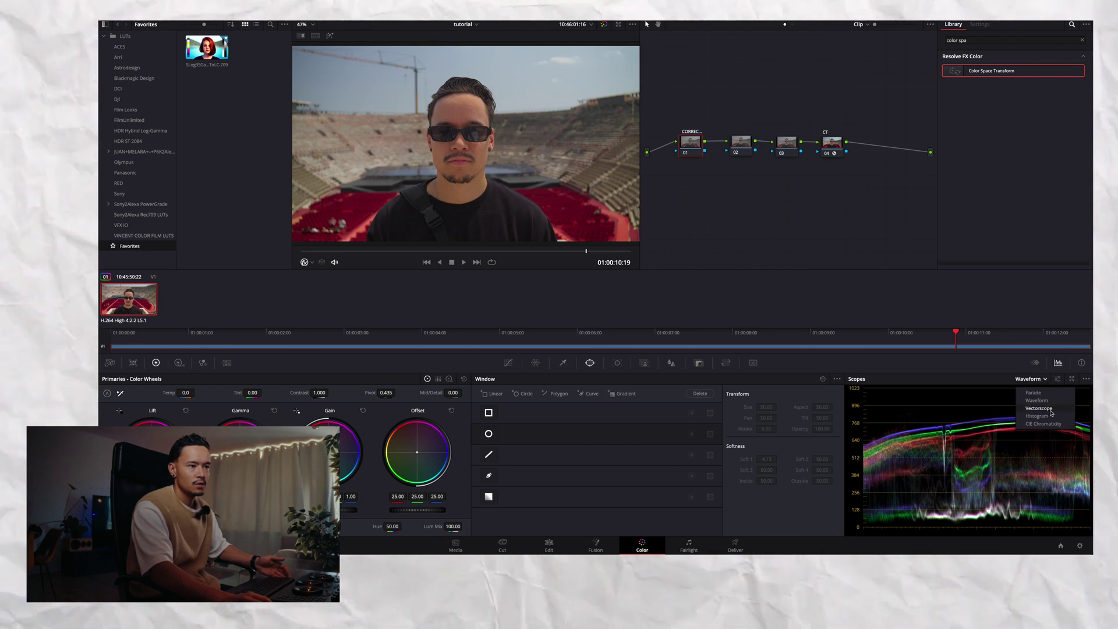
{"action": "left_click", "coordinate": [1036, 416]}
{"action": "left_click", "coordinate": [1043, 380]}
{"action": "left_click", "coordinate": [1033, 393]}
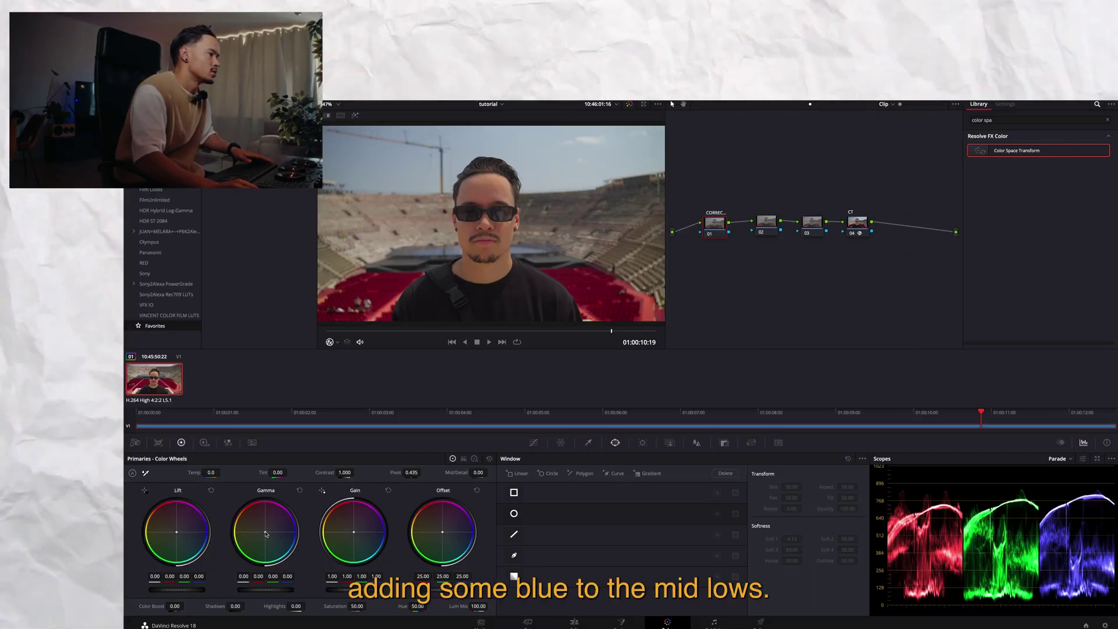
Step: Nudge mids toward blue, then set temperature 90, contrast 1.070, slightly lower lift, offset 27.60
{"action": "left_click_drag", "start_coordinate": [266, 534], "coordinate": [270, 538]}
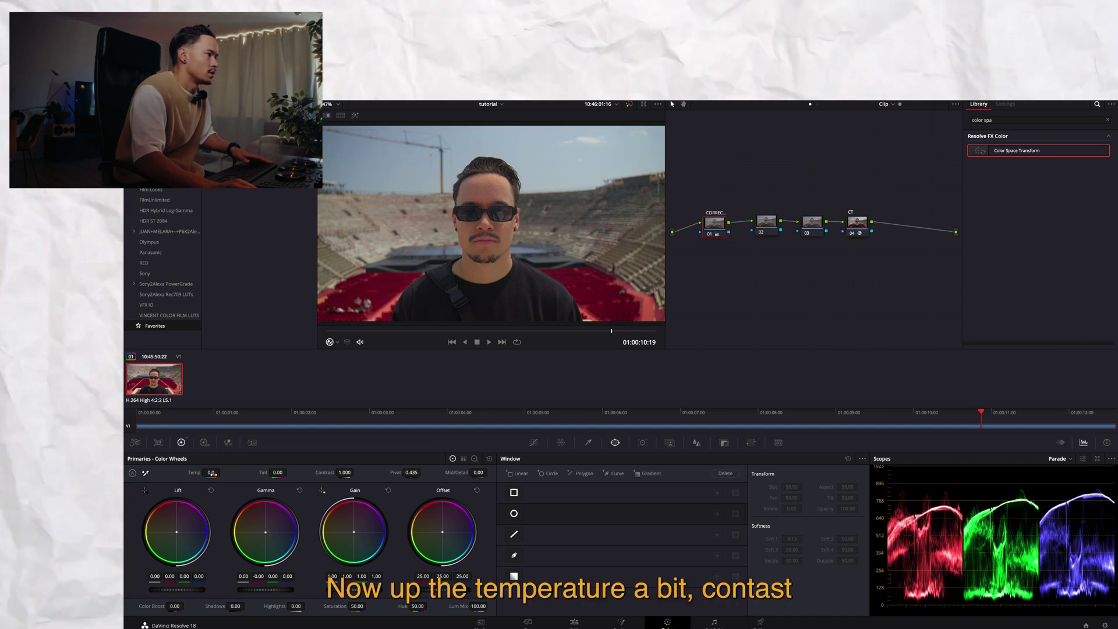
{"action": "left_click_drag", "start_coordinate": [213, 474], "coordinate": [251, 474]}
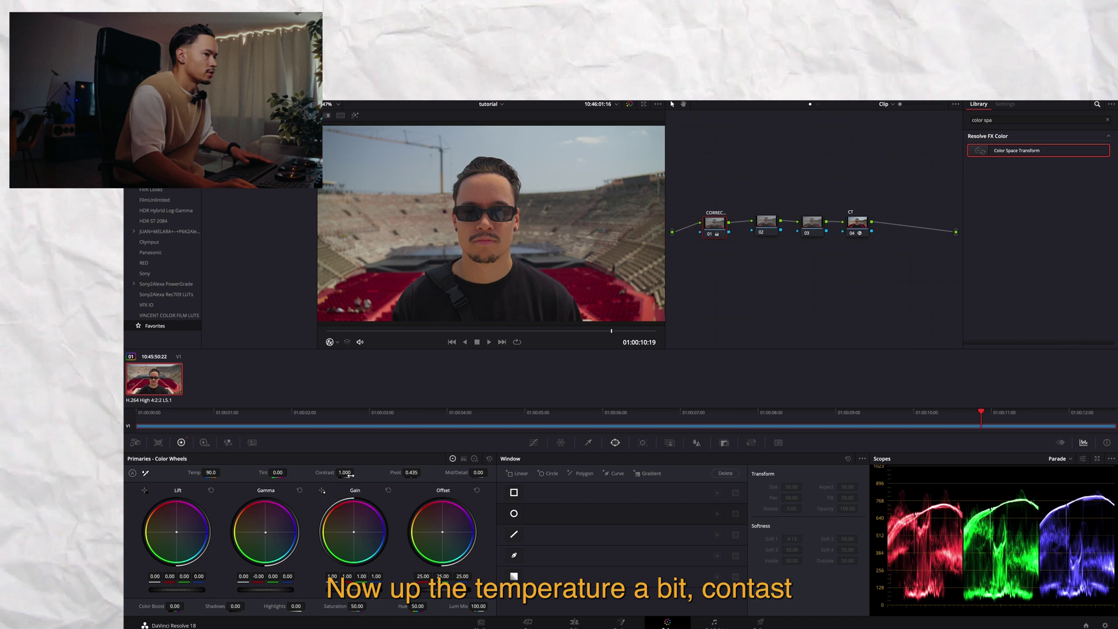
{"action": "left_click_drag", "start_coordinate": [347, 473], "coordinate": [358, 474]}
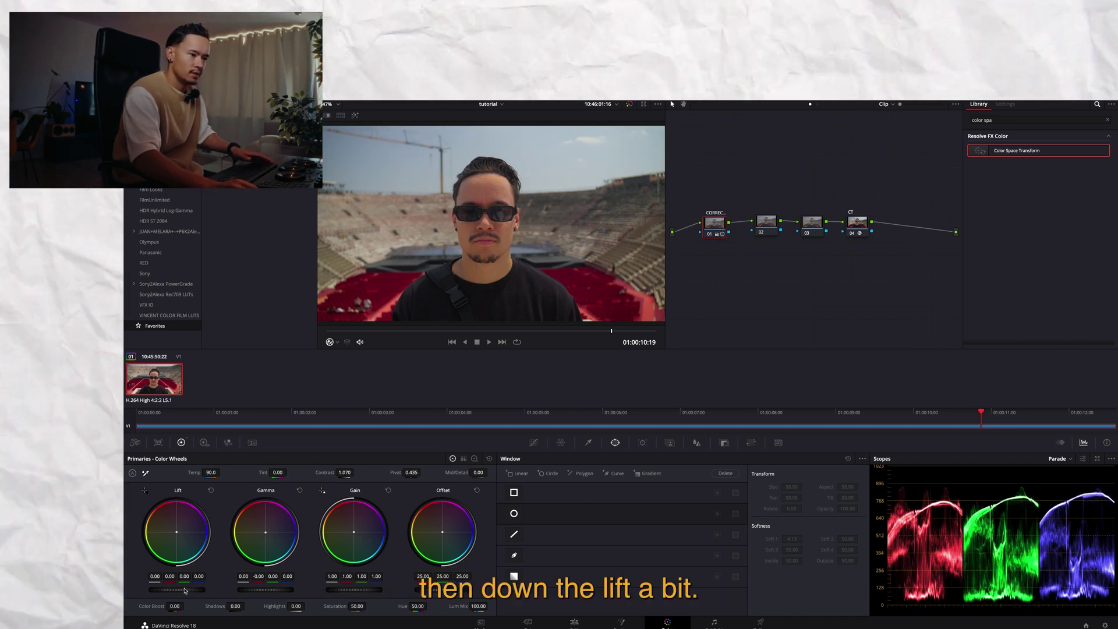
{"action": "mouse_move", "coordinate": [185, 590]}
{"action": "left_mouse_down"}
{"action": "mouse_move", "coordinate": [175, 591]}
{"action": "mouse_move", "coordinate": [190, 593]}
{"action": "left_mouse_up"}
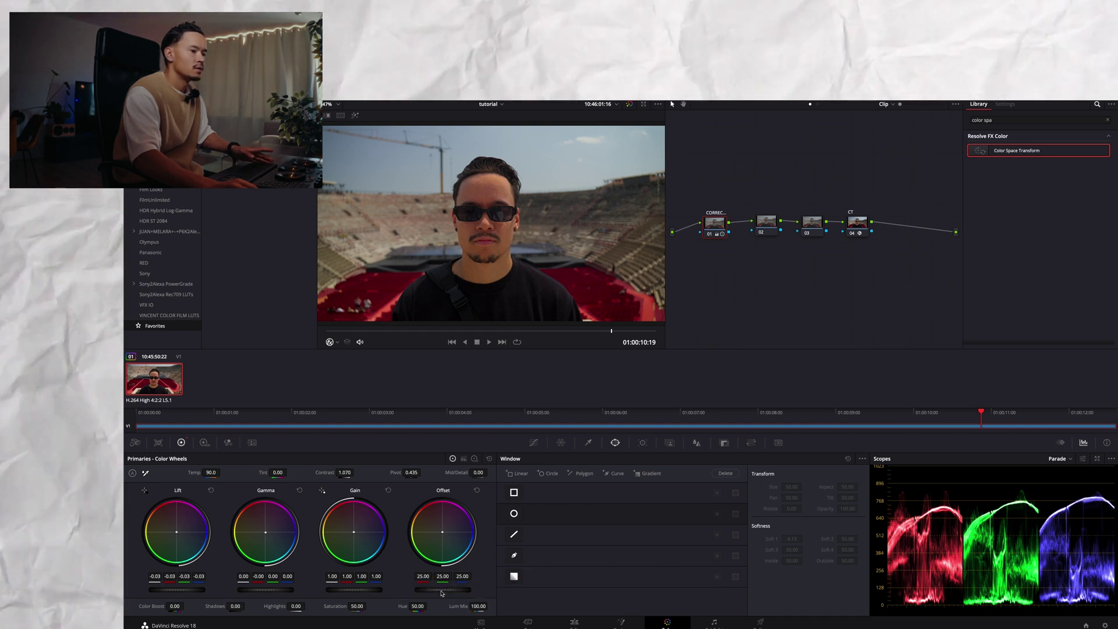
{"action": "left_click_drag", "start_coordinate": [445, 592], "coordinate": [452, 593]}
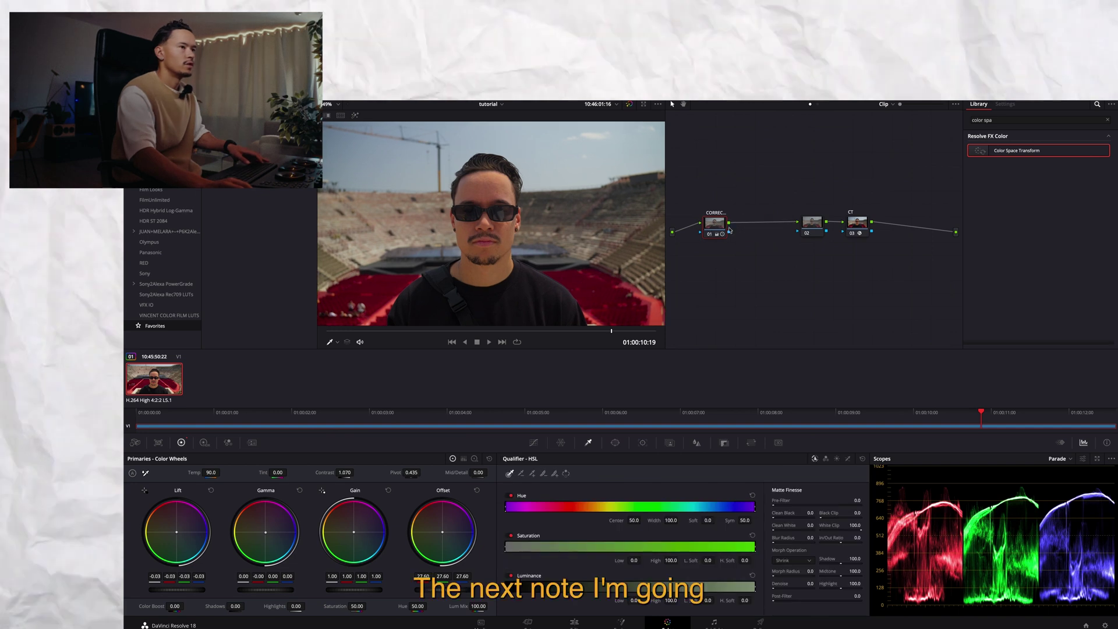
Step: Label node 02 SKINTONE
{"action": "left_click", "coordinate": [755, 225]}
{"action": "left_click_drag", "start_coordinate": [754, 226], "coordinate": [764, 226]}
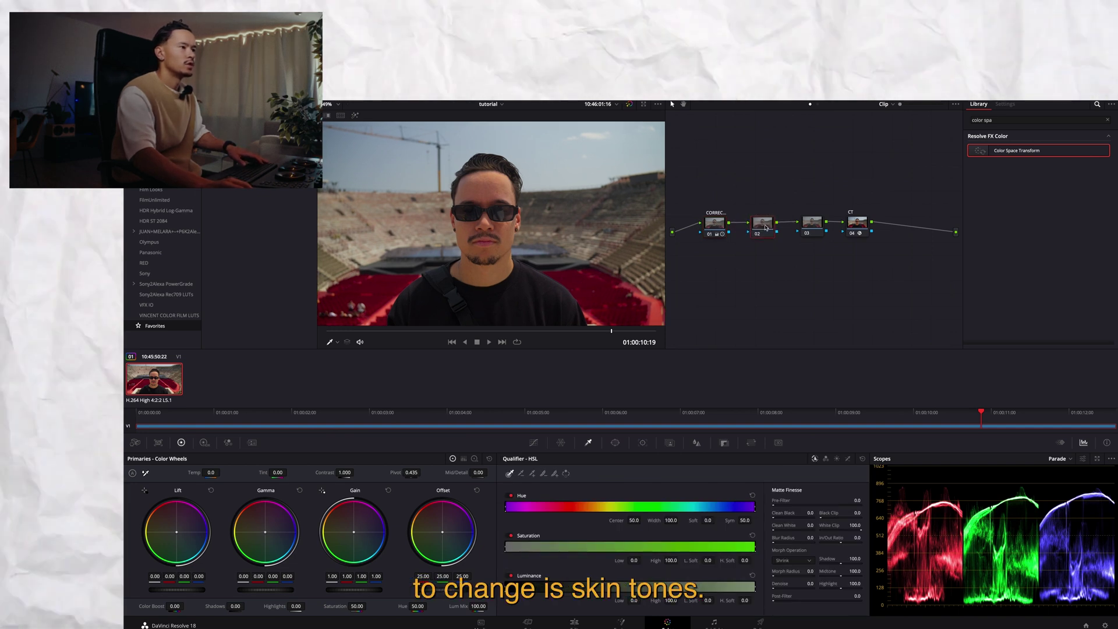
{"action": "right_click", "coordinate": [765, 228]}
{"action": "left_click", "coordinate": [776, 240]}
{"action": "type", "text": "SK"}
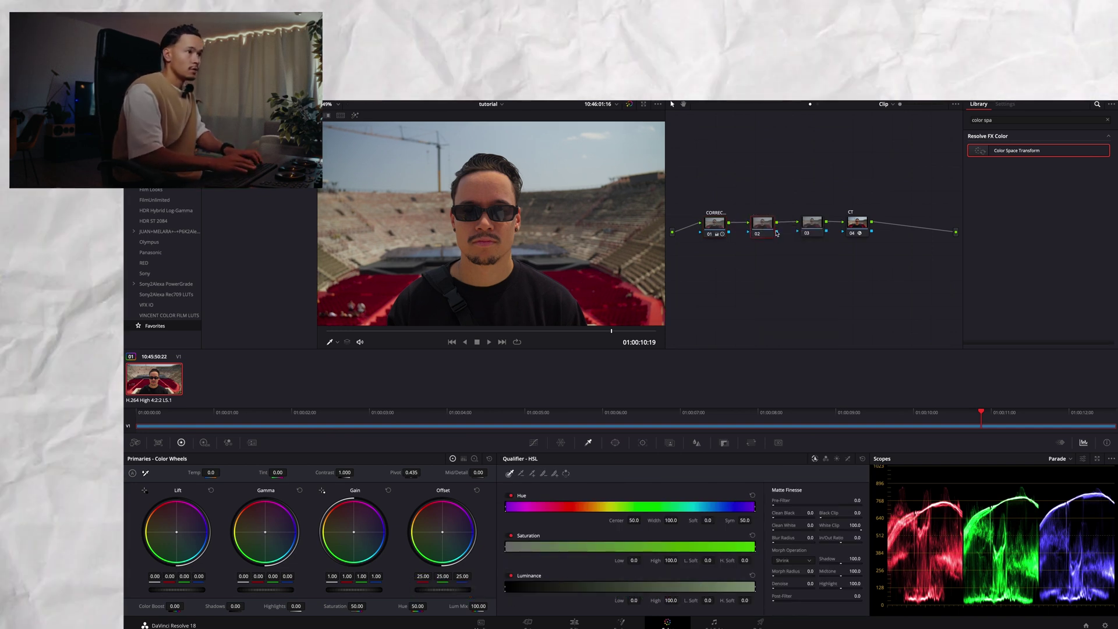
{"action": "type", "text": "INTONE"}
{"action": "key", "text": "Return"}
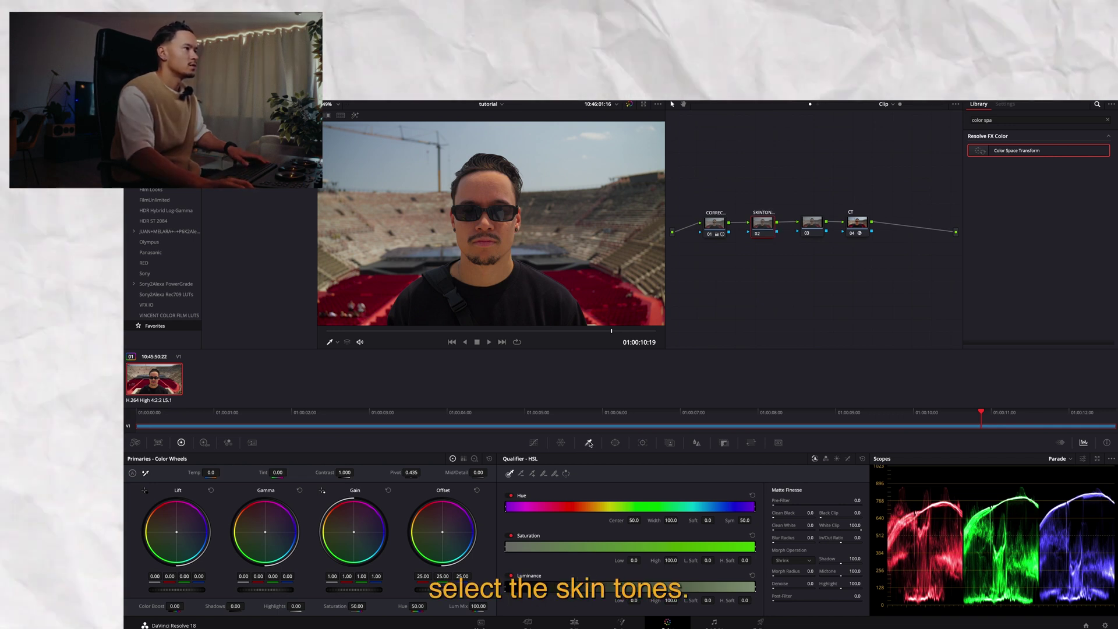
Step: Qualify the face's skin, narrowing hue and setting pre-filter 7.2, denoise 8.8, blur 20.0
{"action": "left_click", "coordinate": [496, 192]}
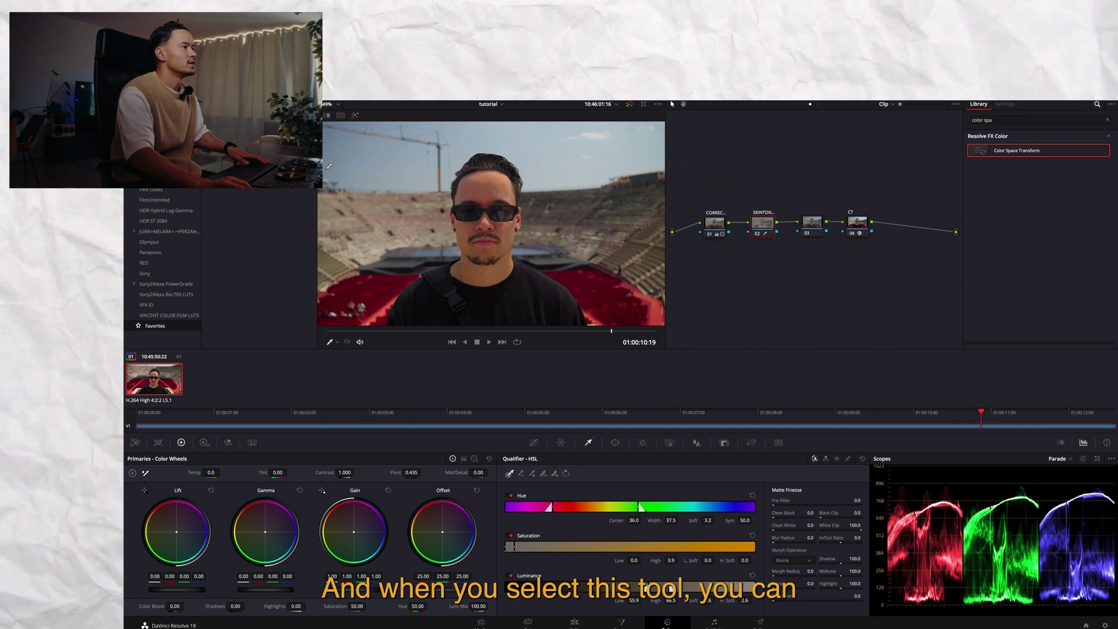
{"action": "left_click", "coordinate": [355, 117]}
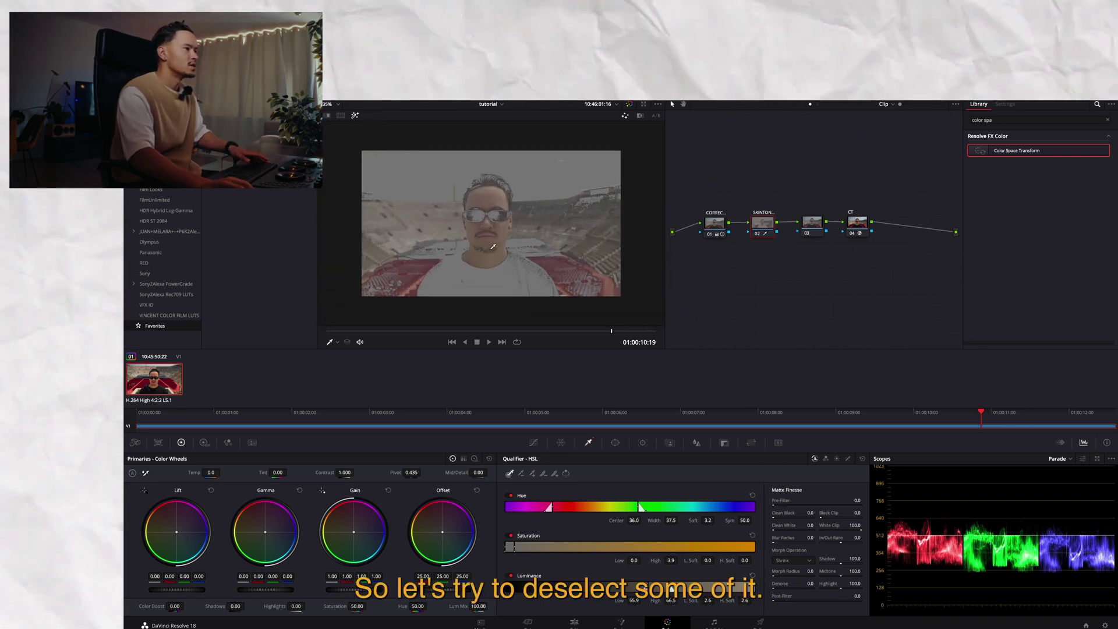
{"action": "scroll", "coordinate": [493, 246], "scroll_direction": "down", "scroll_amount": 3}
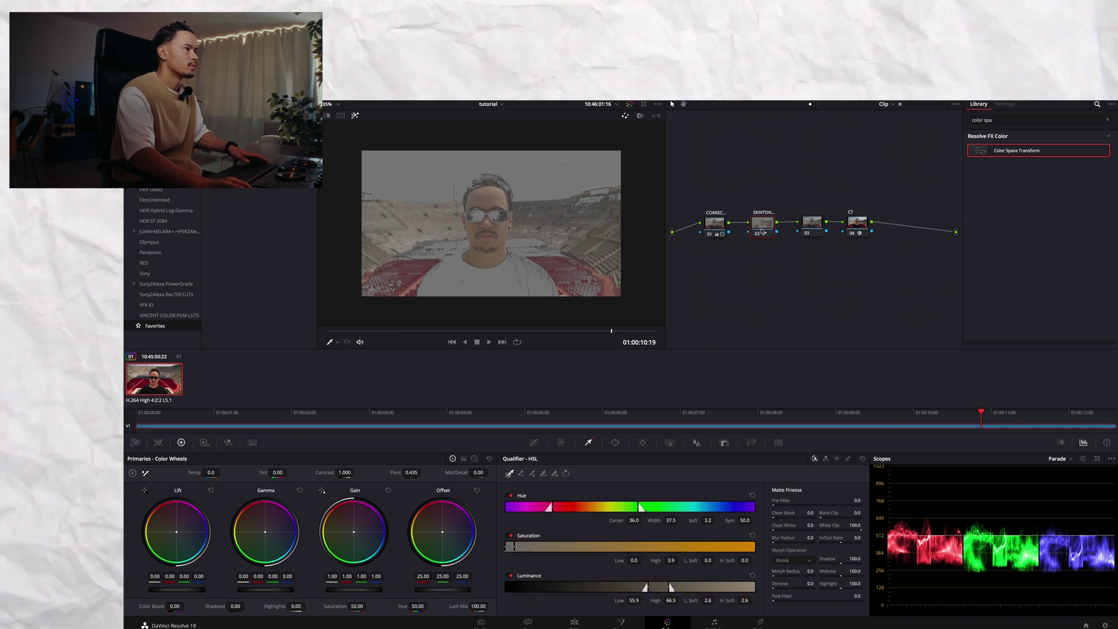
{"action": "mouse_move", "coordinate": [510, 227]}
{"action": "left_mouse_down"}
{"action": "mouse_move", "coordinate": [500, 202]}
{"action": "mouse_move", "coordinate": [472, 198]}
{"action": "mouse_move", "coordinate": [506, 239]}
{"action": "left_mouse_up"}
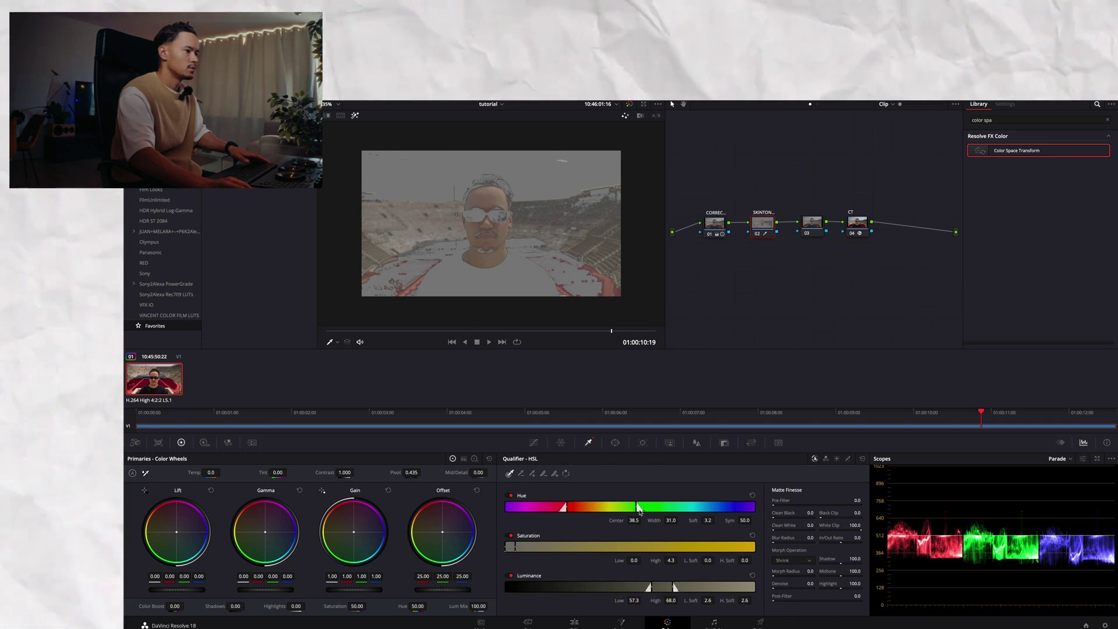
{"action": "left_click_drag", "start_coordinate": [638, 508], "coordinate": [645, 508]}
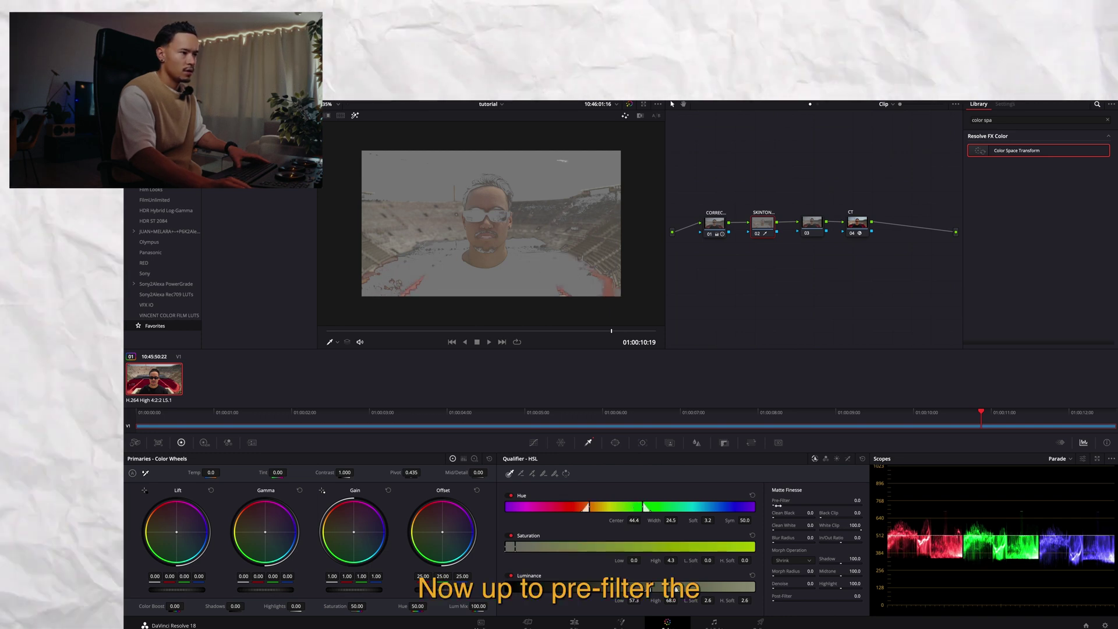
{"action": "left_click_drag", "start_coordinate": [777, 503], "coordinate": [803, 504]}
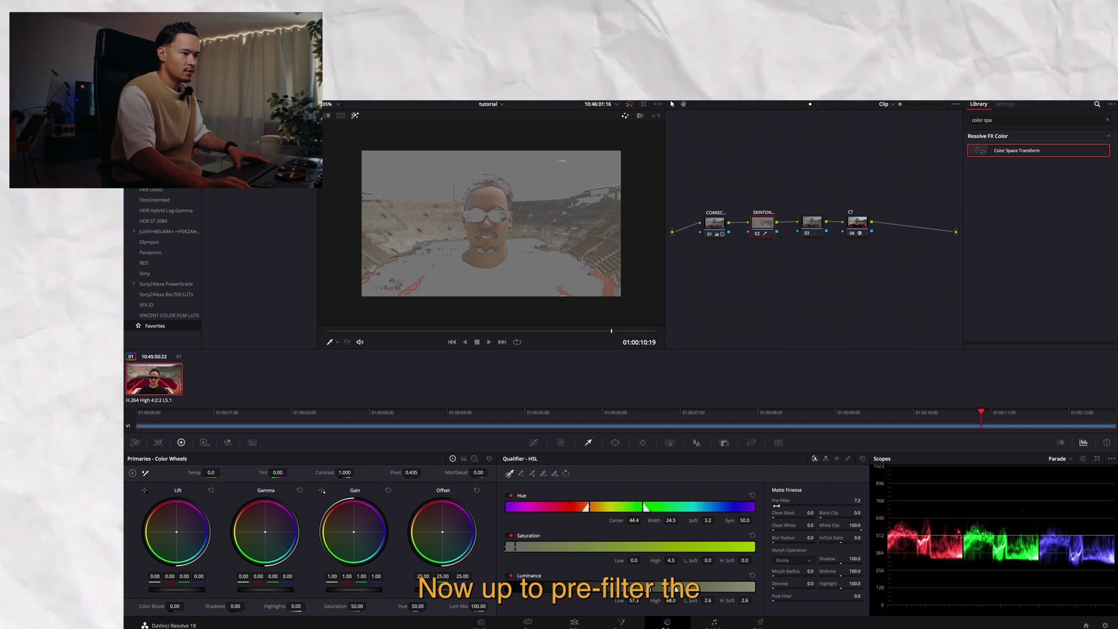
{"action": "left_click_drag", "start_coordinate": [778, 590], "coordinate": [803, 588]}
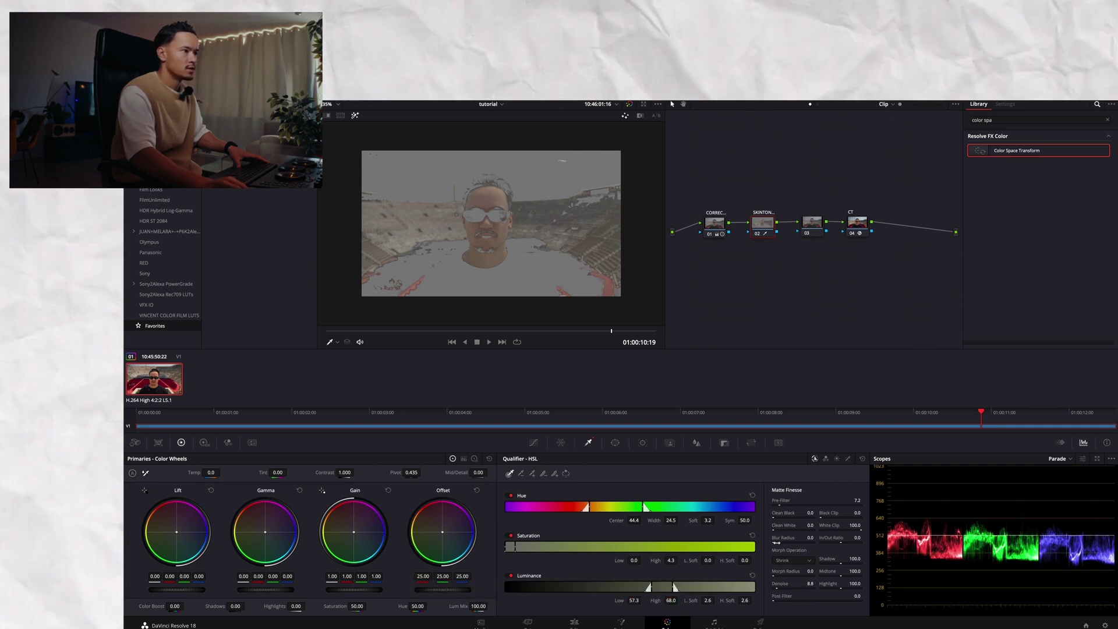
{"action": "left_click_drag", "start_coordinate": [776, 537], "coordinate": [834, 540]}
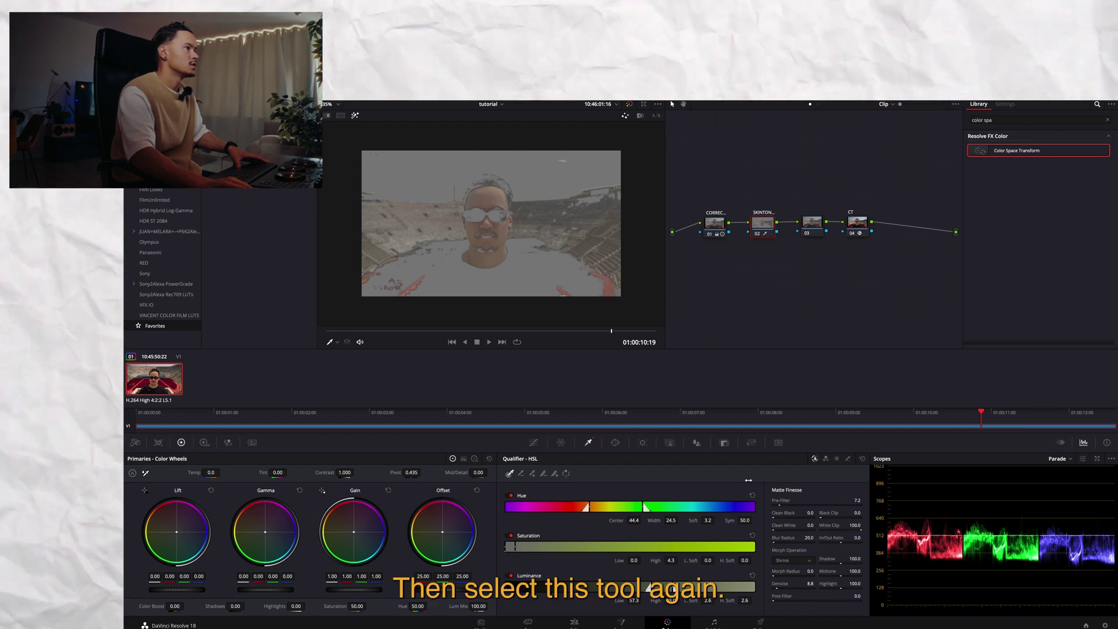
Step: Switch off the highlight view and set Mid/Detail 22.50, Color Boost 6.00, saturation 46.80
{"action": "left_click", "coordinate": [354, 115]}
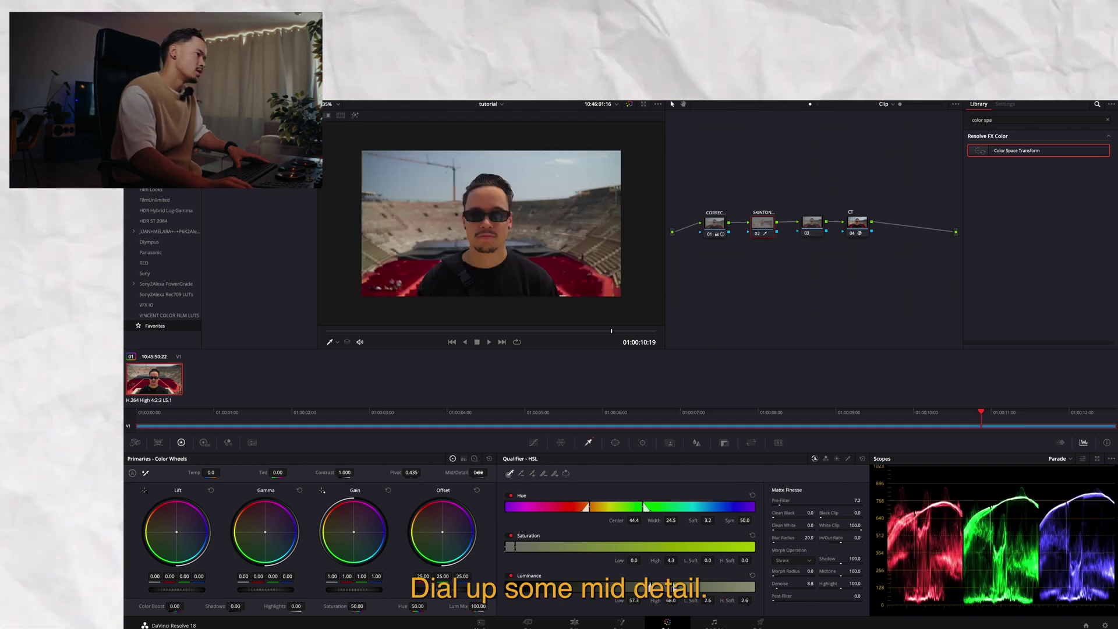
{"action": "left_click_drag", "start_coordinate": [479, 473], "coordinate": [497, 464]}
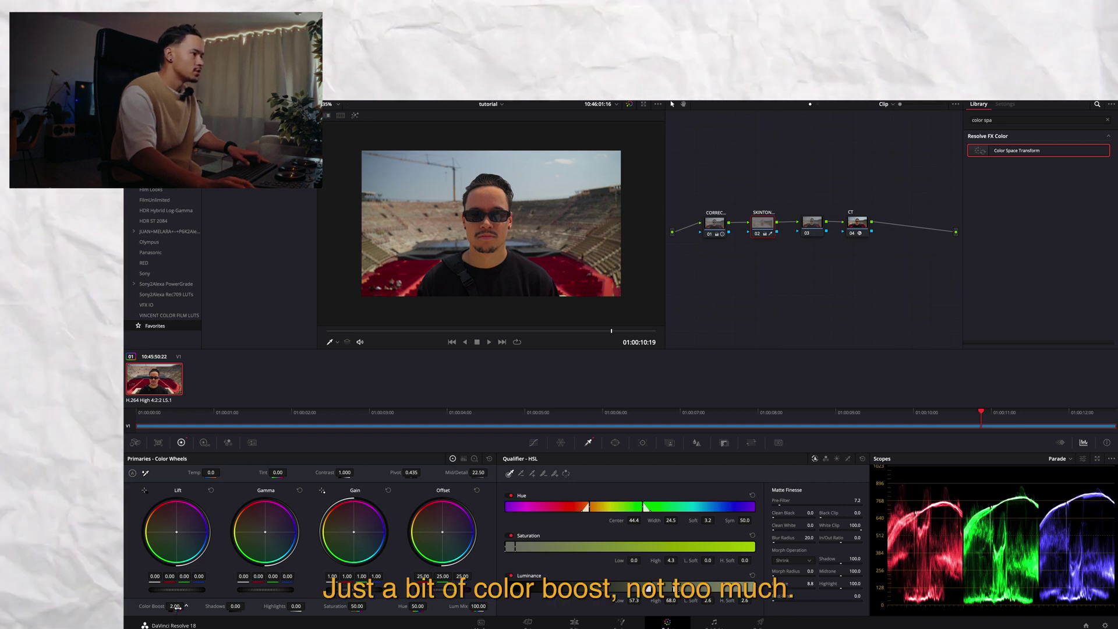
{"action": "left_click_drag", "start_coordinate": [176, 607], "coordinate": [186, 606]}
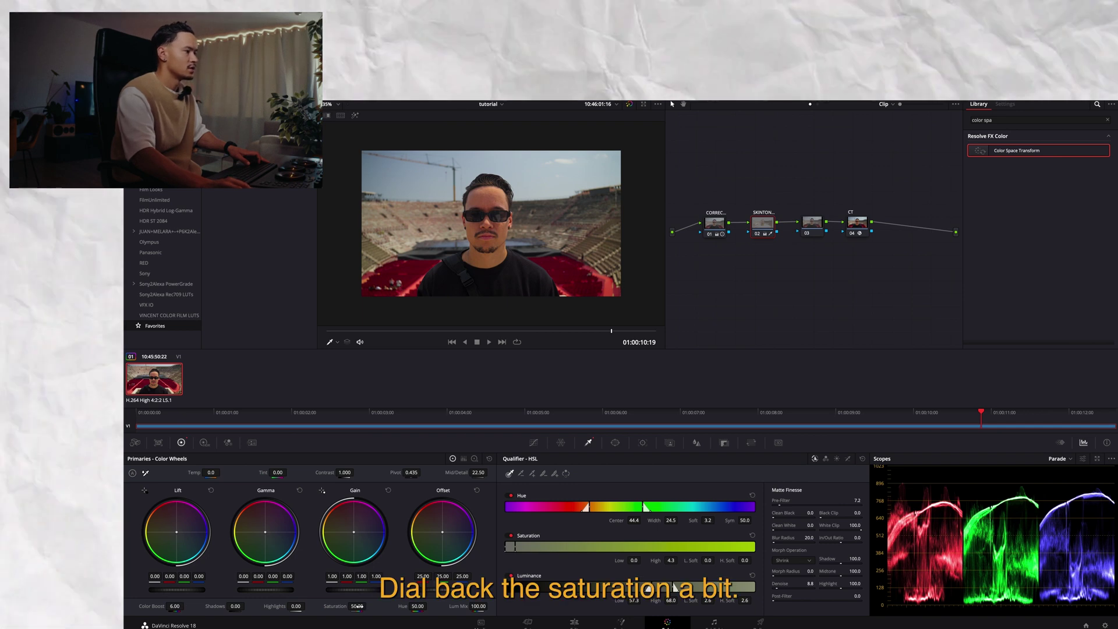
{"action": "left_click_drag", "start_coordinate": [357, 606], "coordinate": [356, 610]}
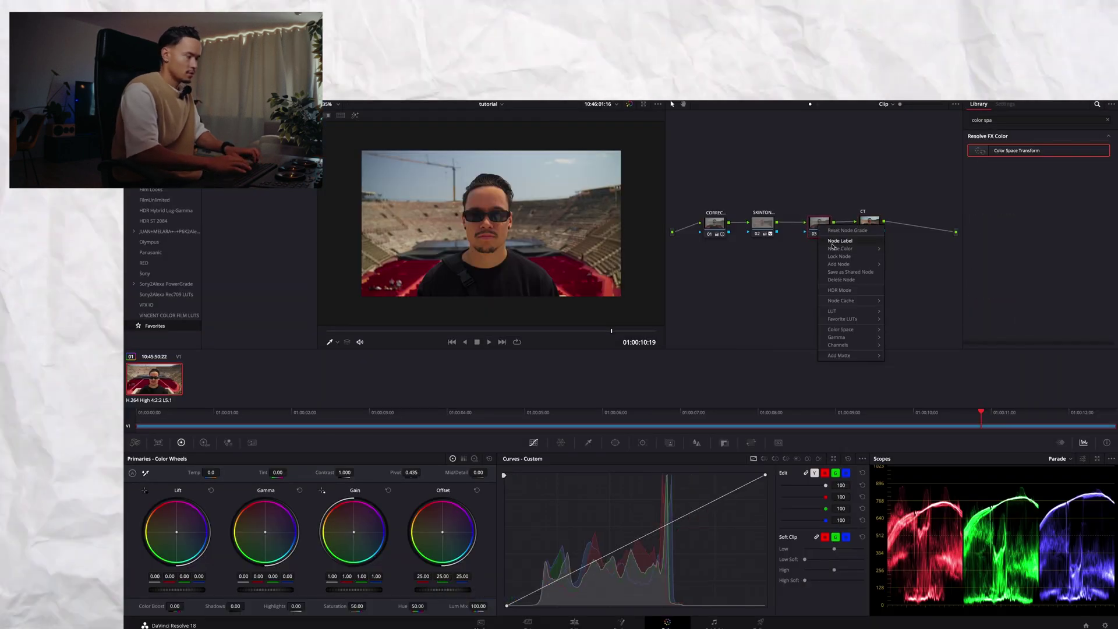
Step: Label node 03 MASK and fit a tall circular window around the face
{"action": "left_click", "coordinate": [834, 244]}
{"action": "type", "text": "MASK"}
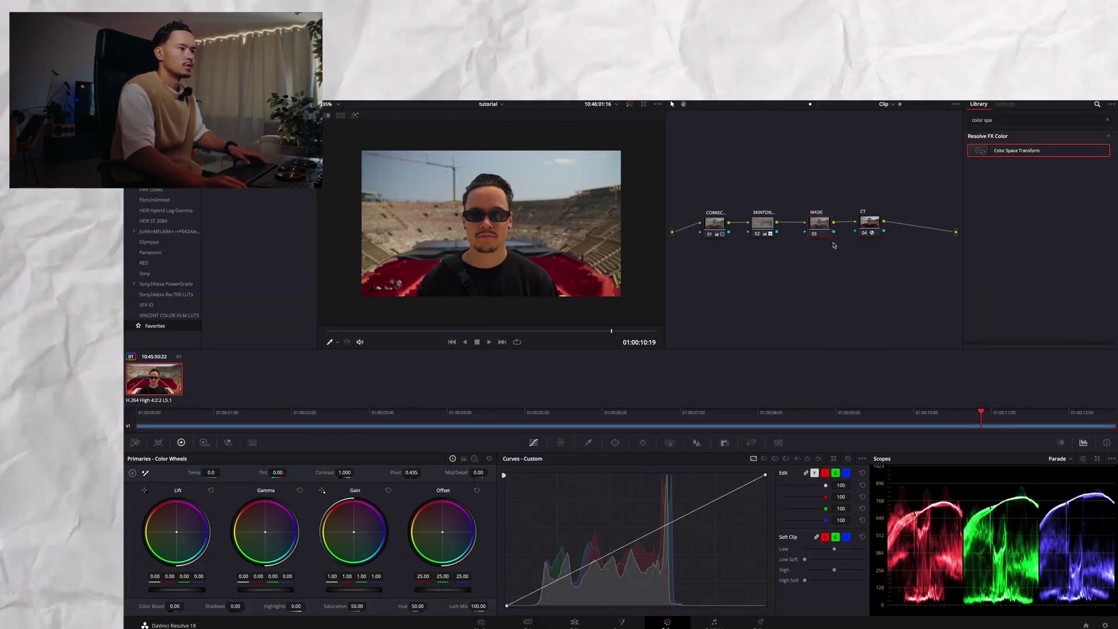
{"action": "left_click", "coordinate": [615, 443]}
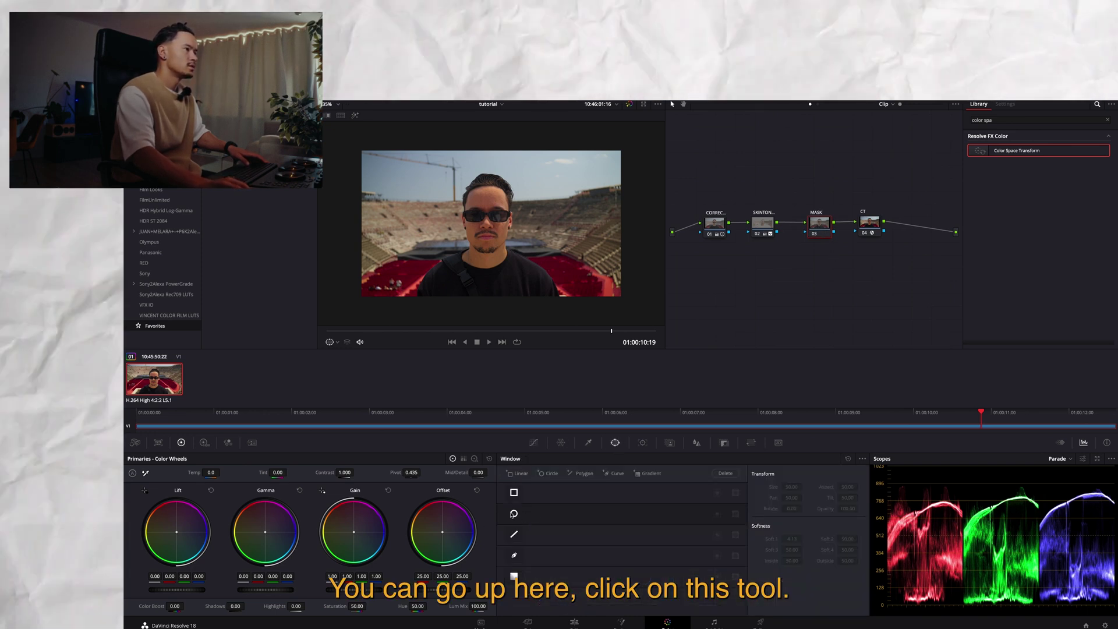
{"action": "left_click", "coordinate": [513, 514]}
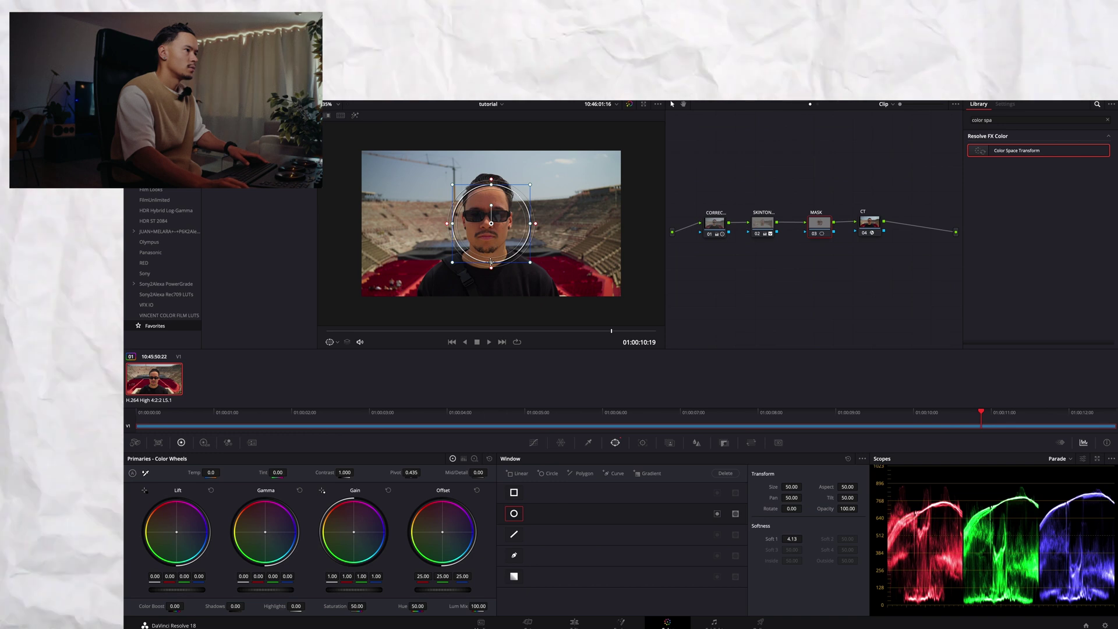
{"action": "left_click_drag", "start_coordinate": [491, 178], "coordinate": [490, 156]}
{"action": "left_click_drag", "start_coordinate": [510, 239], "coordinate": [498, 278]}
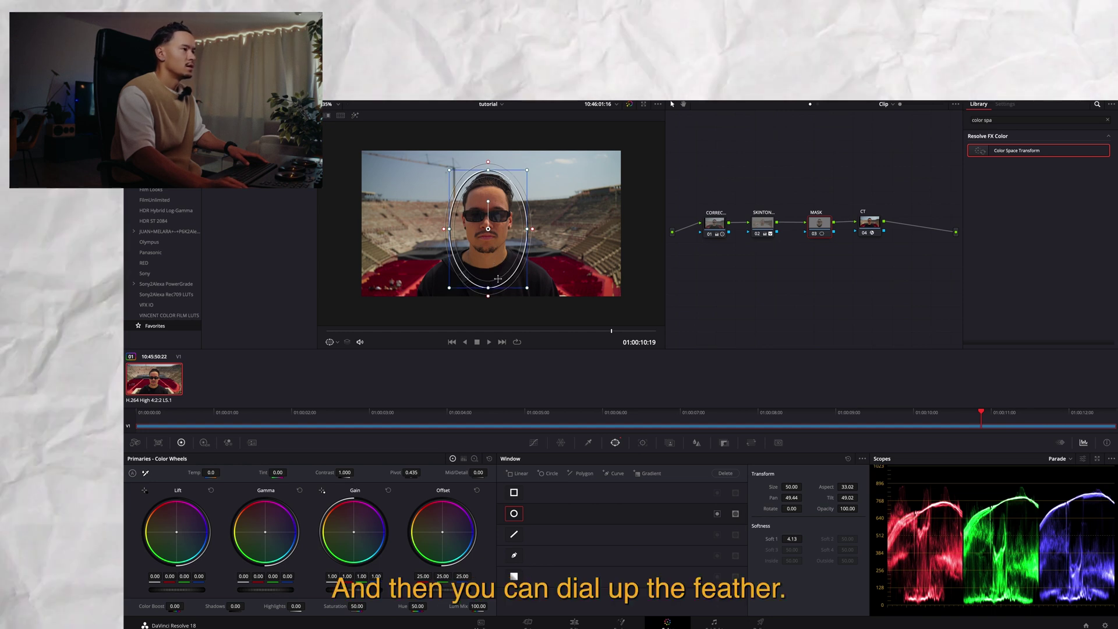
Step: Feather the oval heavily, lower gamma to -0.02, and invert the window to affect outside the face
{"action": "left_click_drag", "start_coordinate": [533, 232], "coordinate": [567, 232]}
{"action": "key", "text": "shift+z"}
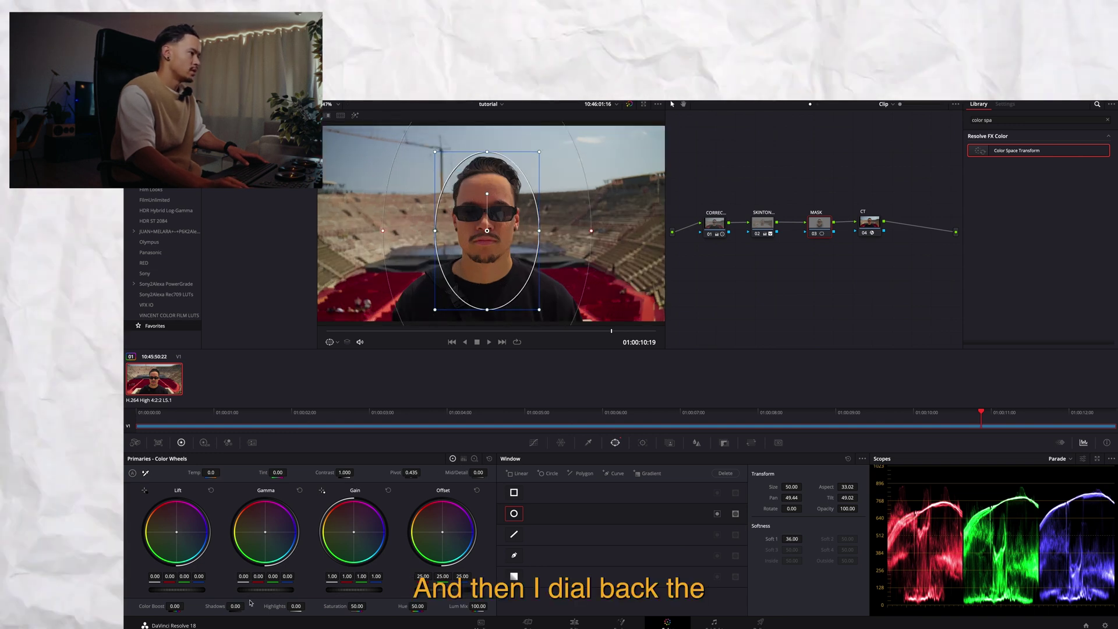
{"action": "left_click_drag", "start_coordinate": [276, 595], "coordinate": [237, 597]}
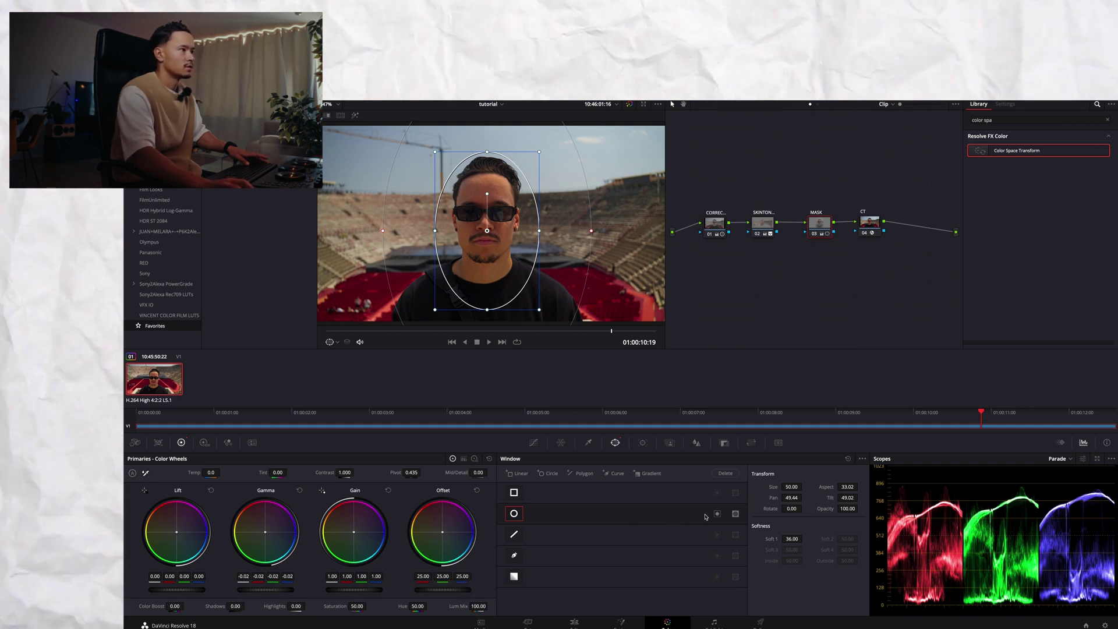
{"action": "left_click", "coordinate": [719, 516]}
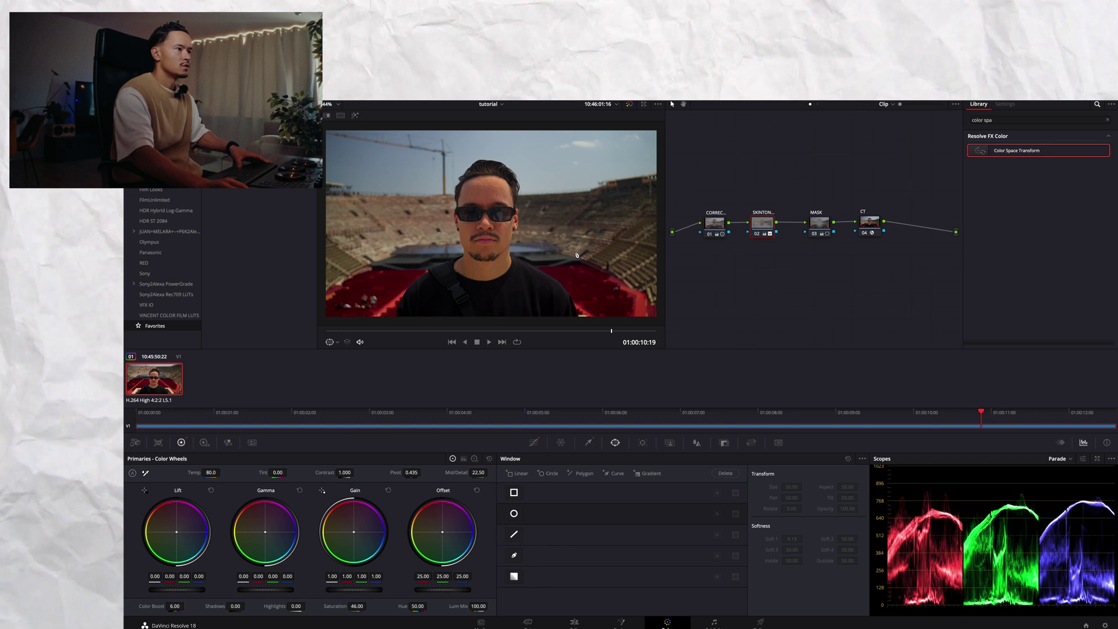
Step: Add an outside node from SKINTONE covering everything but the skin, and preview its selection with highlight
{"action": "right_click", "coordinate": [762, 230]}
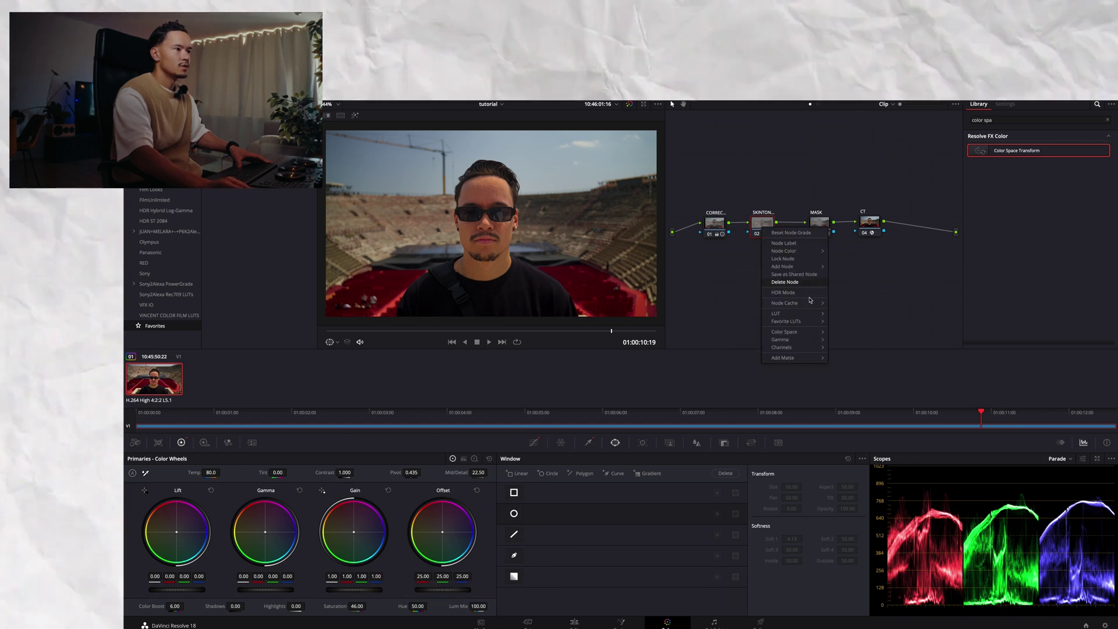
{"action": "mouse_move", "coordinate": [814, 268]}
{"action": "right_click", "coordinate": [760, 223]}
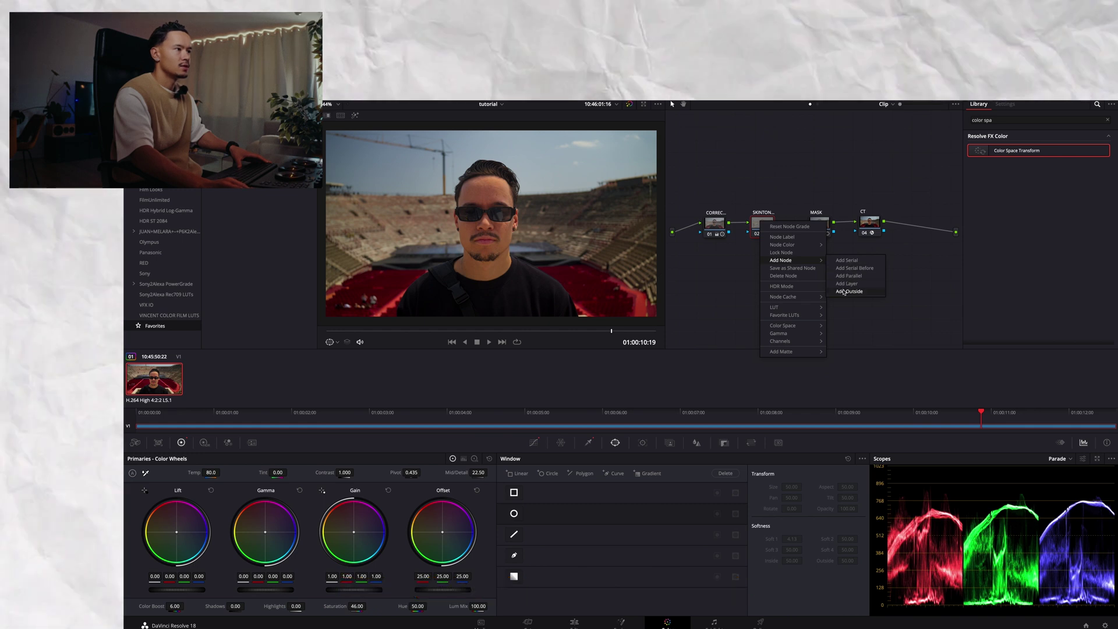
{"action": "left_click", "coordinate": [849, 291]}
{"action": "left_click_drag", "start_coordinate": [804, 256], "coordinate": [806, 259]}
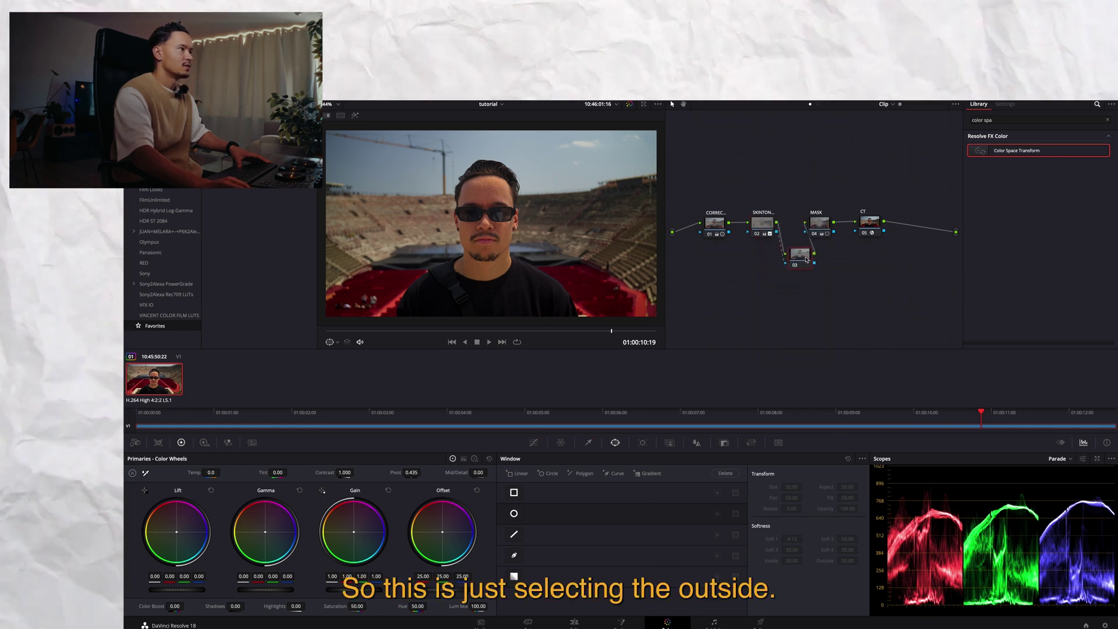
{"action": "left_click", "coordinate": [355, 115]}
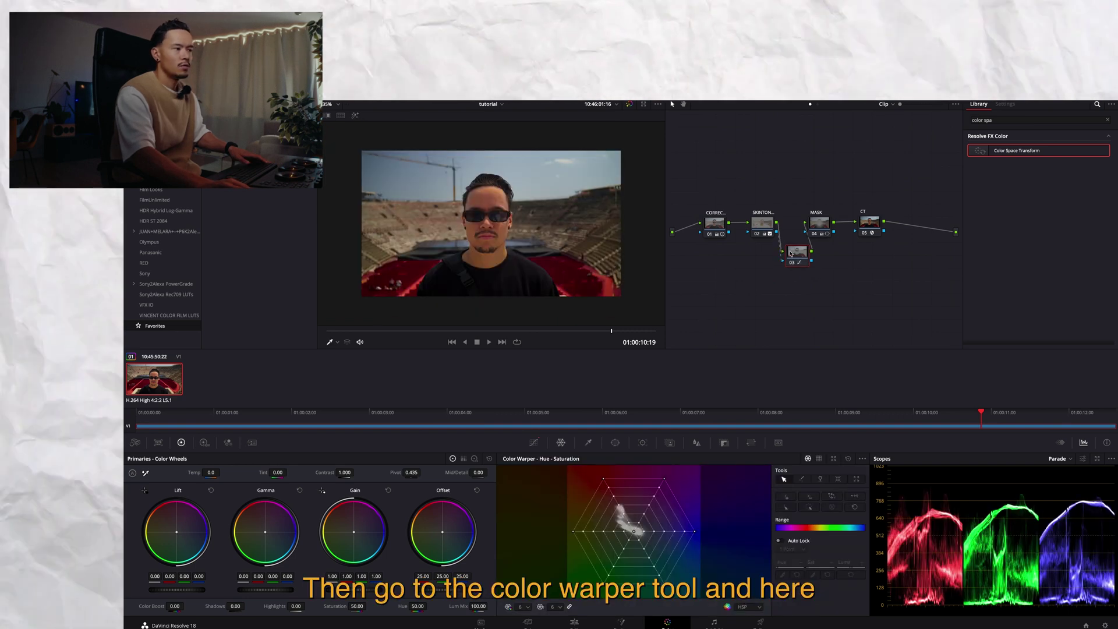
{"action": "left_click_drag", "start_coordinate": [796, 263], "coordinate": [796, 261]}
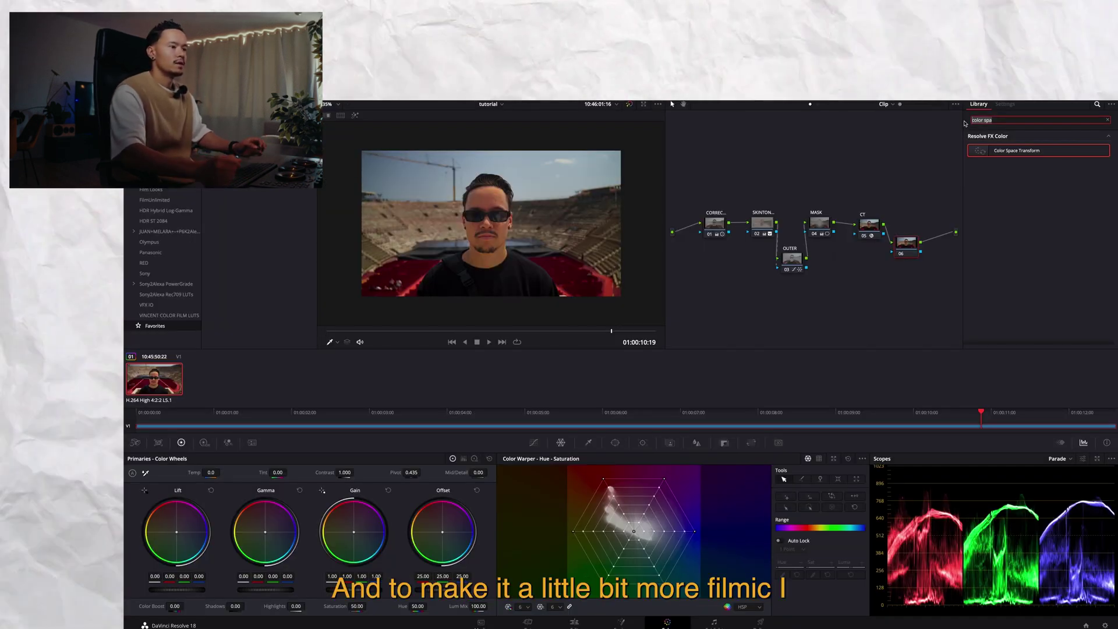
Step: Apply Film Grain to node 06 with the 35mm 400T preset and a finer grain size
{"action": "key", "text": "BackSpace"}
{"action": "key", "text": "BackSpace"}
{"action": "key", "text": "BackSpace"}
{"action": "key", "text": "BackSpace"}
{"action": "key", "text": "BackSpace"}
{"action": "key", "text": "BackSpace"}
{"action": "key", "text": "BackSpace"}
{"action": "key", "text": "BackSpace"}
{"action": "key", "text": "BackSpace"}
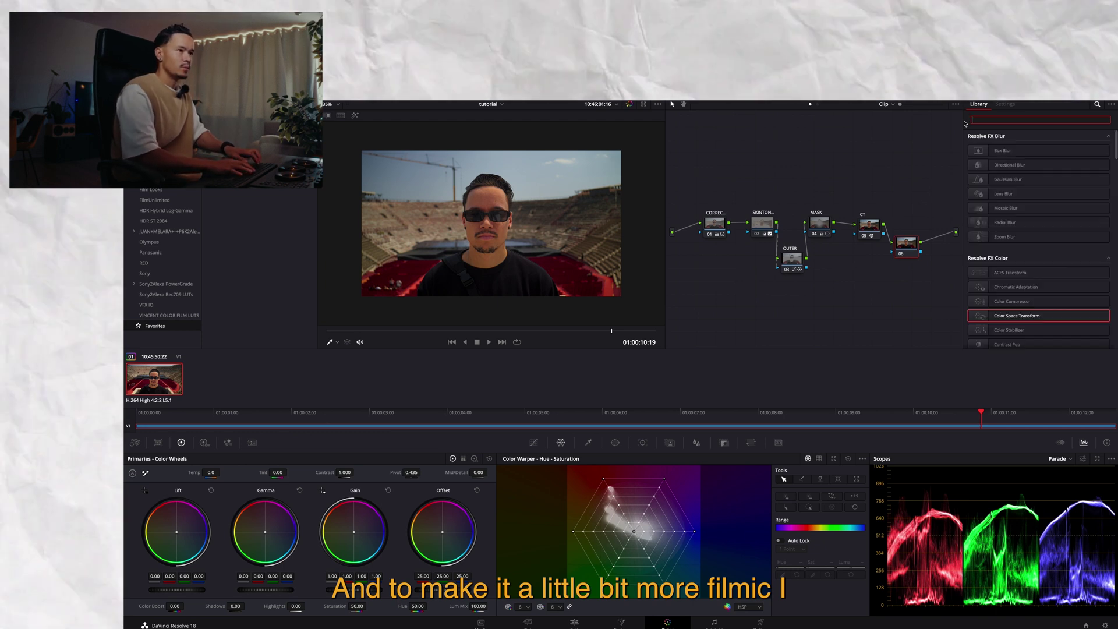
{"action": "type", "text": "grain"}
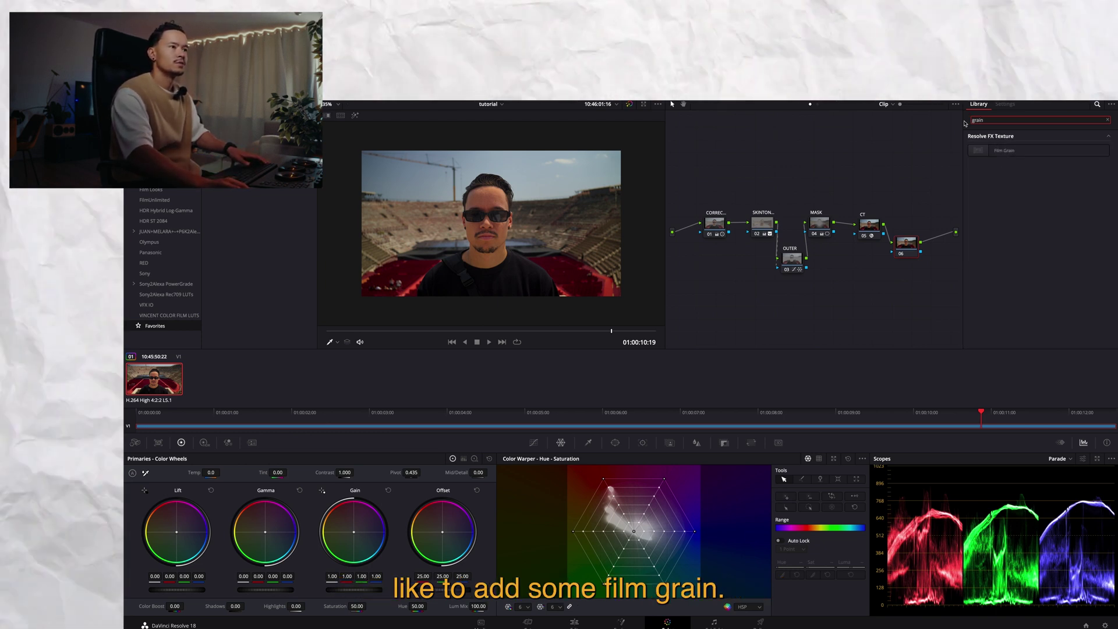
{"action": "left_click_drag", "start_coordinate": [1013, 152], "coordinate": [911, 248]}
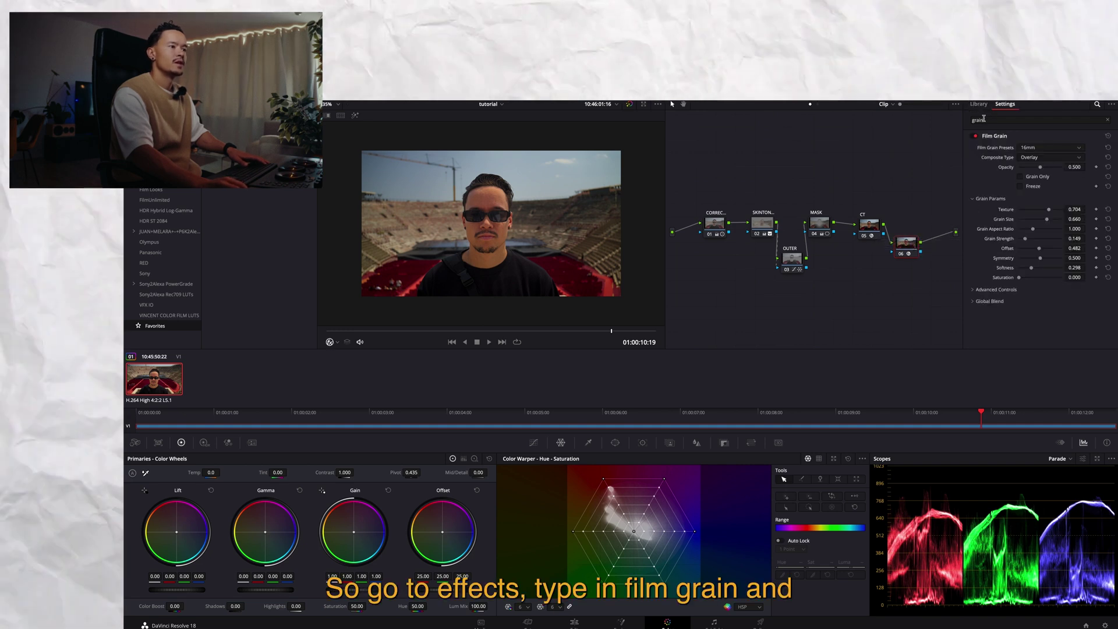
{"action": "left_click", "coordinate": [1037, 148]}
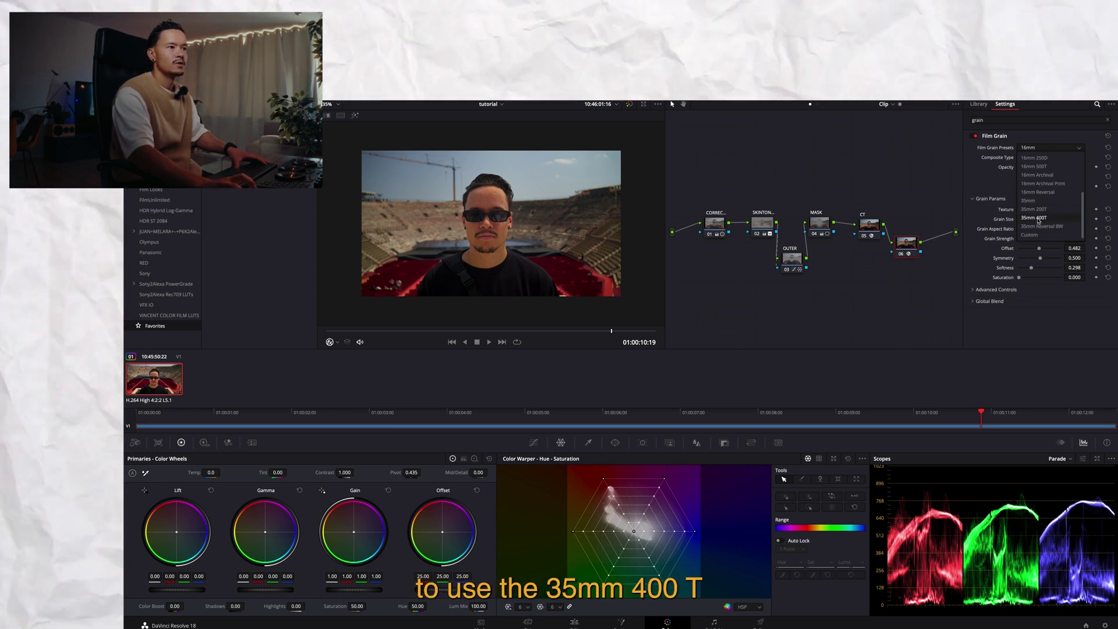
{"action": "left_click", "coordinate": [1039, 218]}
{"action": "left_click_drag", "start_coordinate": [1039, 219], "coordinate": [1018, 222]}
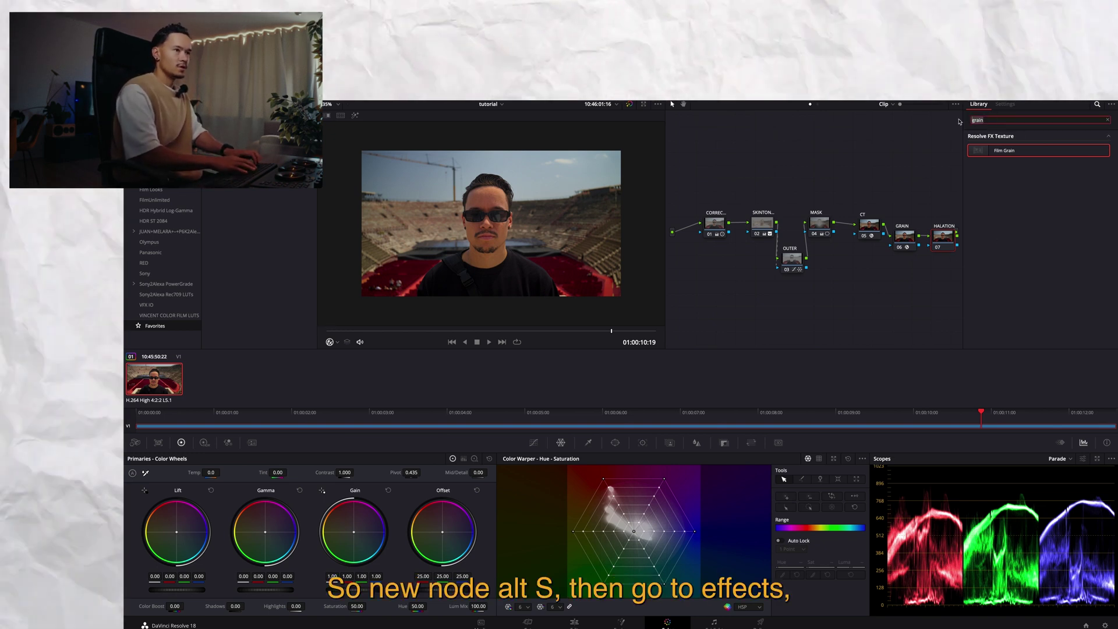
Step: Apply the Halation effect to the HALATION node 07
{"action": "key", "text": "BackSpace"}
{"action": "key", "text": "BackSpace"}
{"action": "key", "text": "BackSpace"}
{"action": "key", "text": "BackSpace"}
{"action": "key", "text": "BackSpace"}
{"action": "type", "text": "hal"}
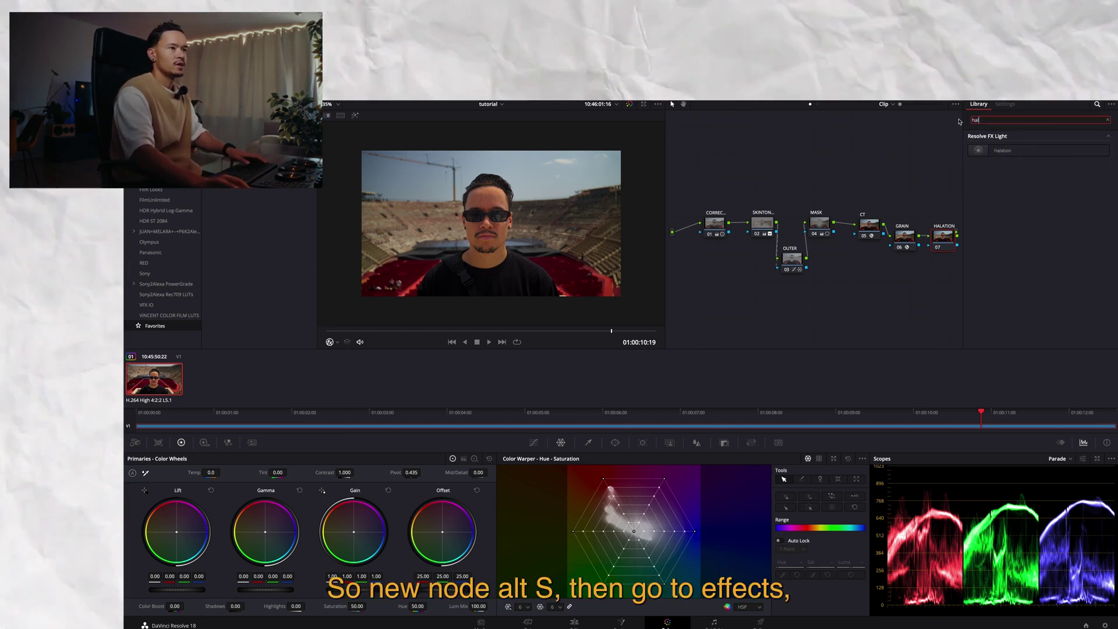
{"action": "left_click_drag", "start_coordinate": [1005, 153], "coordinate": [945, 238]}
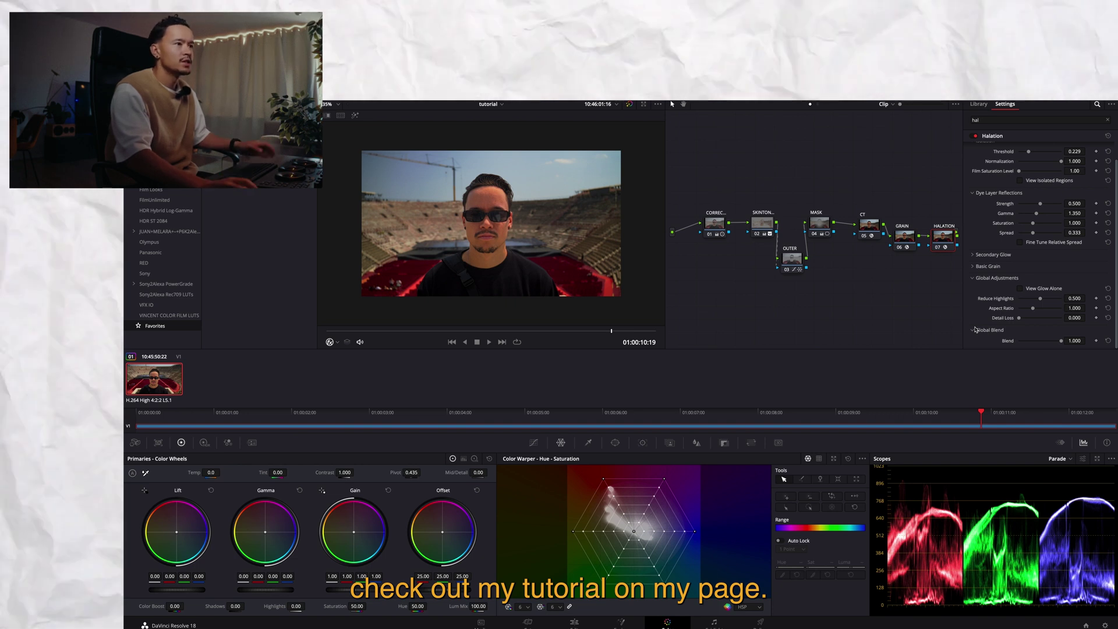
Step: Raise halation threshold and strength, keep the red glow filter, and increase global blend to about 0.8
{"action": "scroll", "coordinate": [1030, 173], "scroll_direction": "up", "scroll_amount": 1}
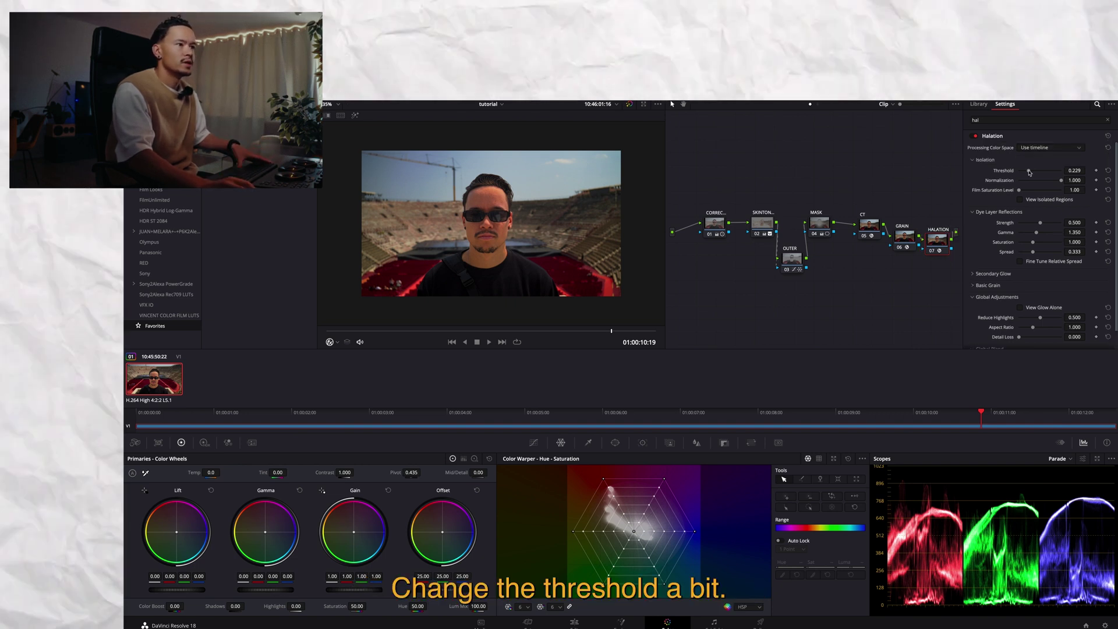
{"action": "left_click_drag", "start_coordinate": [1029, 173], "coordinate": [1034, 172]}
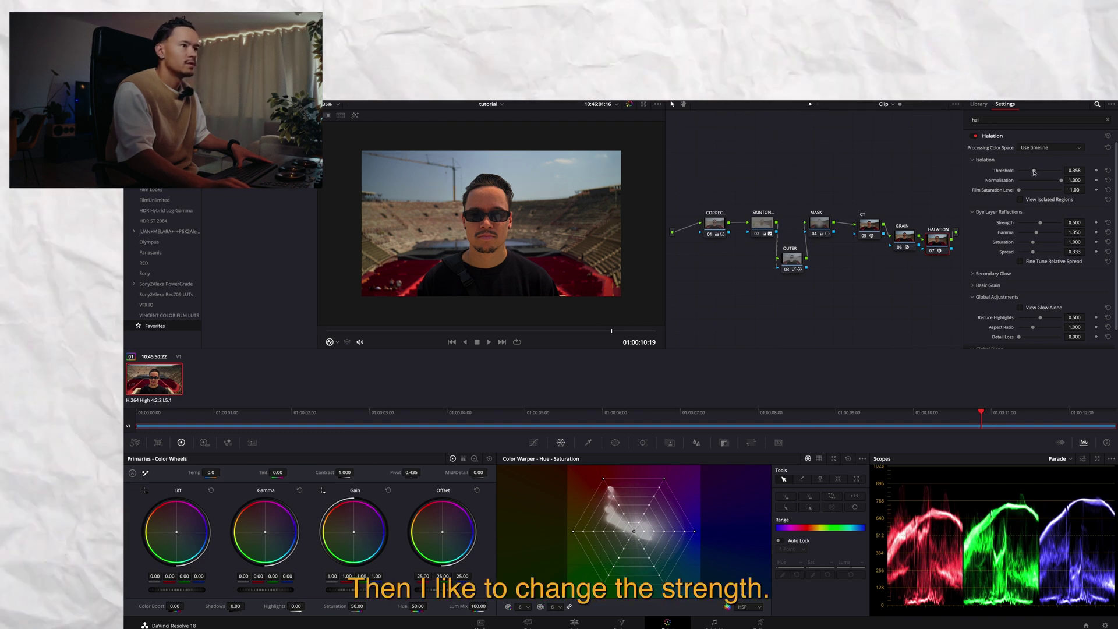
{"action": "left_click_drag", "start_coordinate": [1041, 225], "coordinate": [1048, 226]}
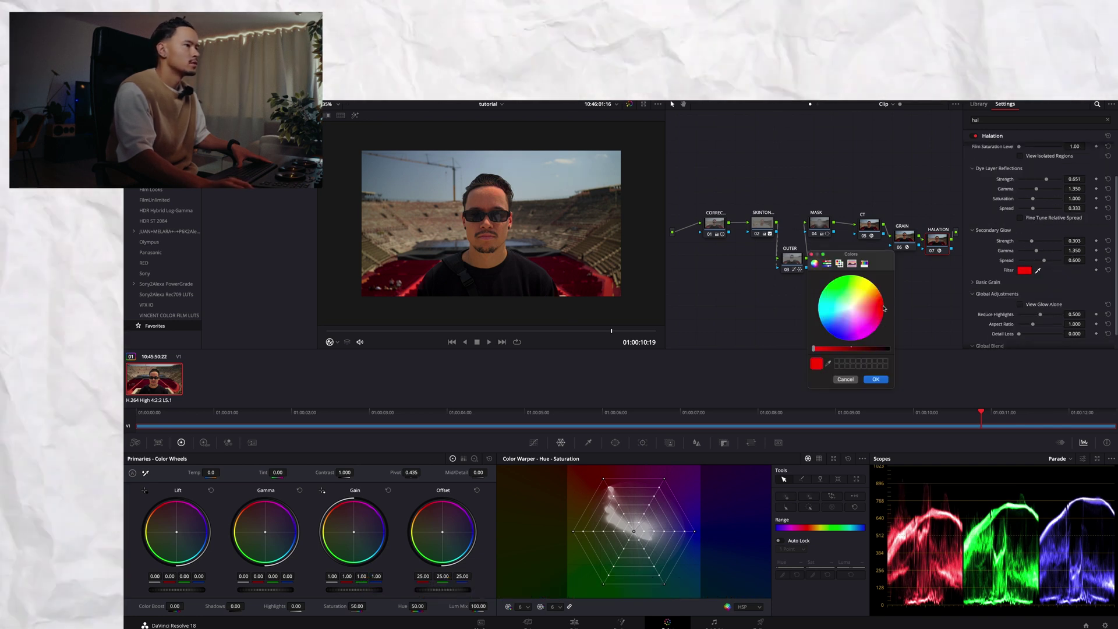
{"action": "left_click", "coordinate": [875, 379]}
{"action": "scroll", "coordinate": [1025, 326], "scroll_direction": "down", "scroll_amount": 3}
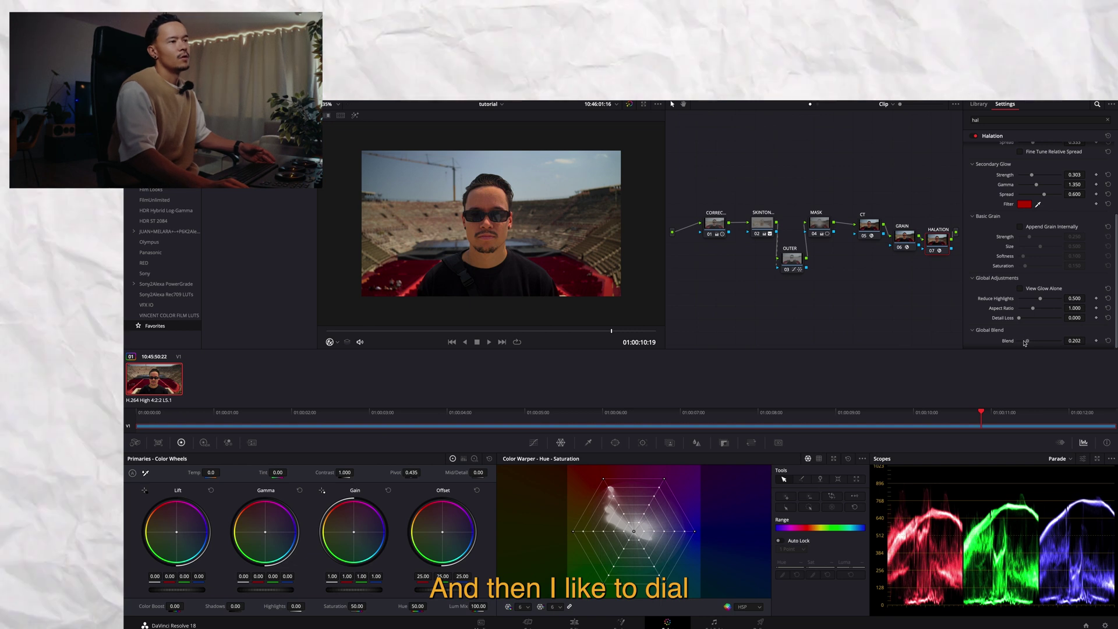
{"action": "left_click_drag", "start_coordinate": [1025, 343], "coordinate": [1050, 343]}
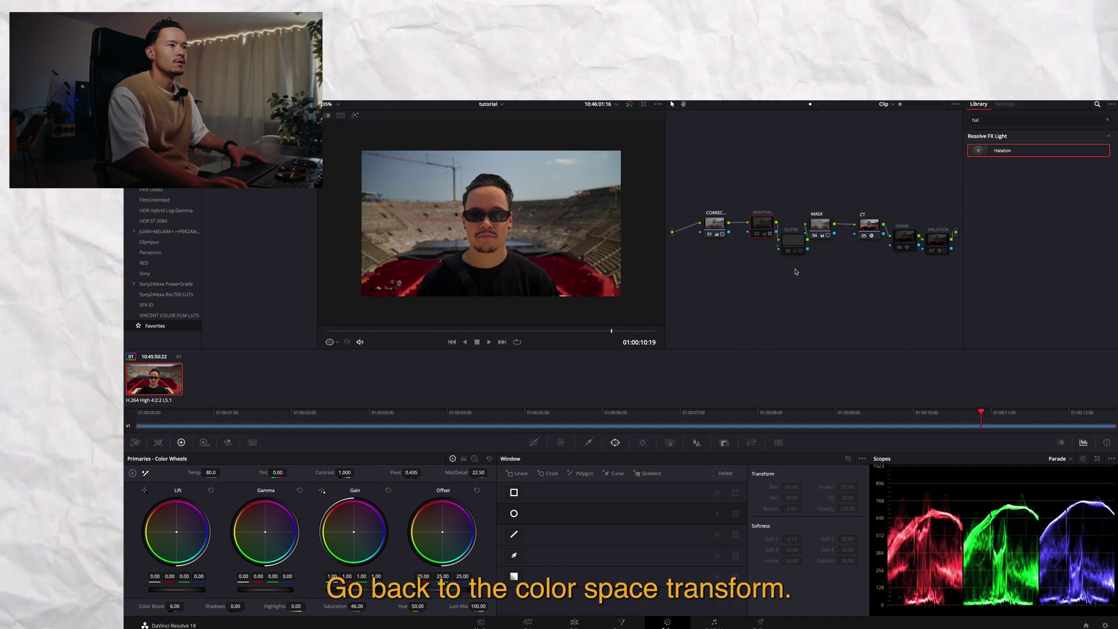
Step: Change the Color Space Transform's output gamma to Cineon Film Log
{"action": "left_click", "coordinate": [819, 229]}
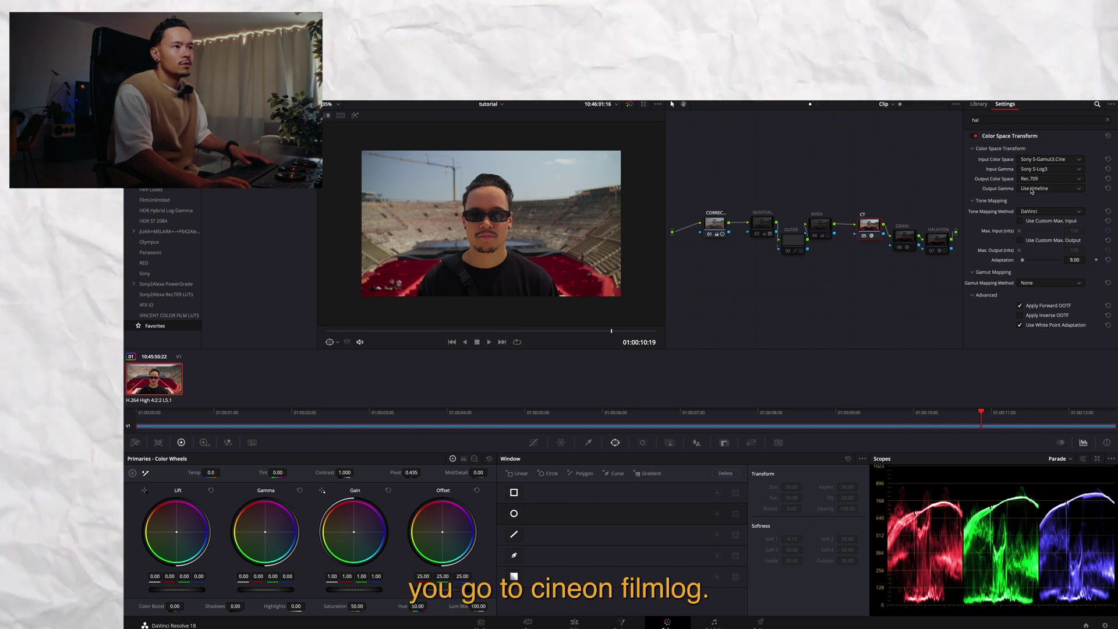
{"action": "left_click", "coordinate": [1031, 190]}
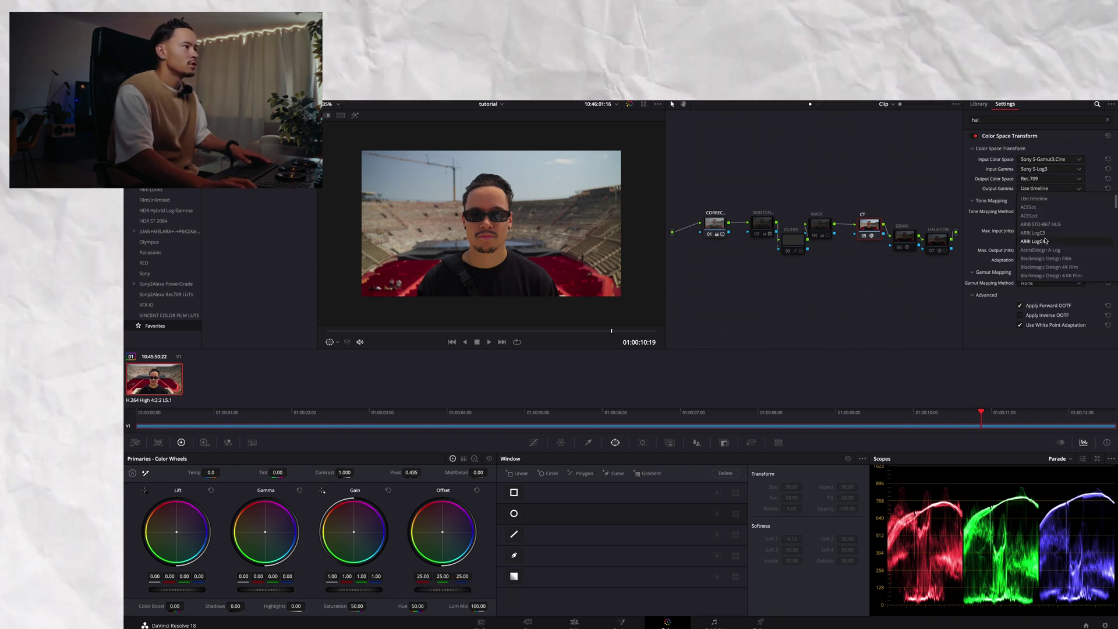
{"action": "left_click", "coordinate": [1033, 242]}
{"action": "left_click", "coordinate": [1040, 190]}
{"action": "scroll", "coordinate": [1040, 222], "scroll_direction": "down", "scroll_amount": 4}
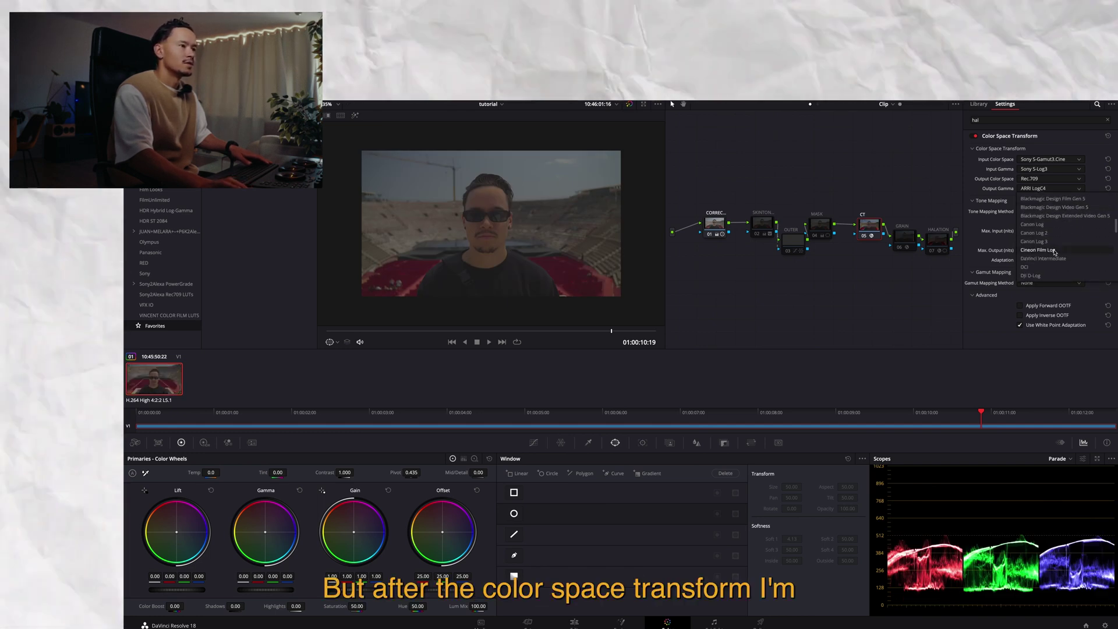
{"action": "left_click", "coordinate": [1042, 250]}
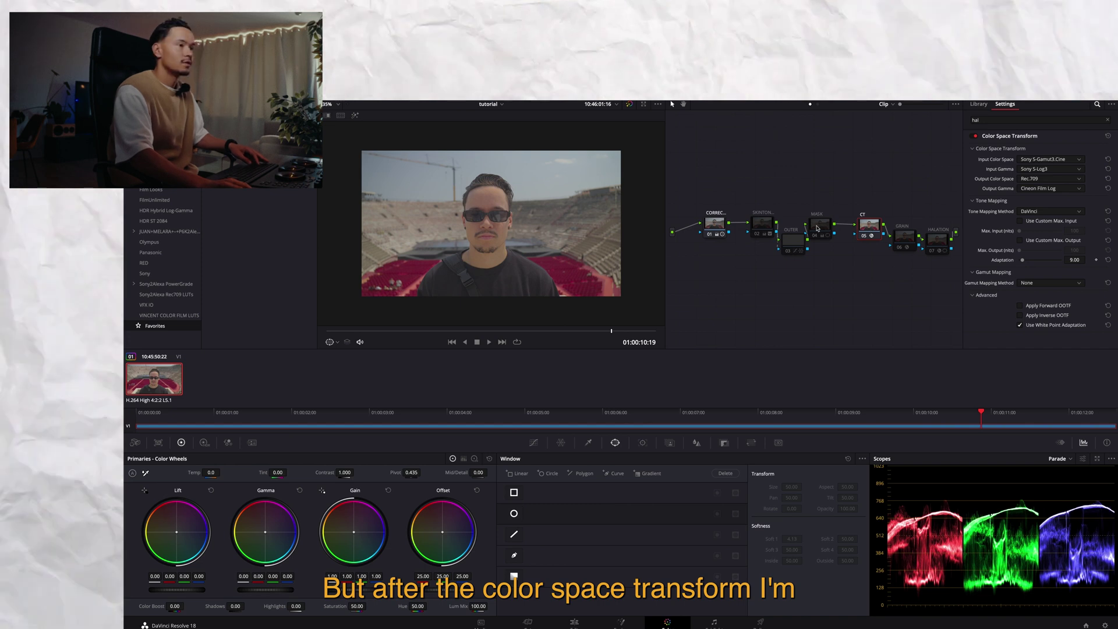
Step: Add a node after CT carrying the VincentColorFilm_2383_Standard_0BL LUT
{"action": "mouse_move", "coordinate": [866, 233]}
{"action": "left_mouse_down"}
{"action": "mouse_move", "coordinate": [903, 229]}
{"action": "mouse_move", "coordinate": [854, 228]}
{"action": "left_mouse_up"}
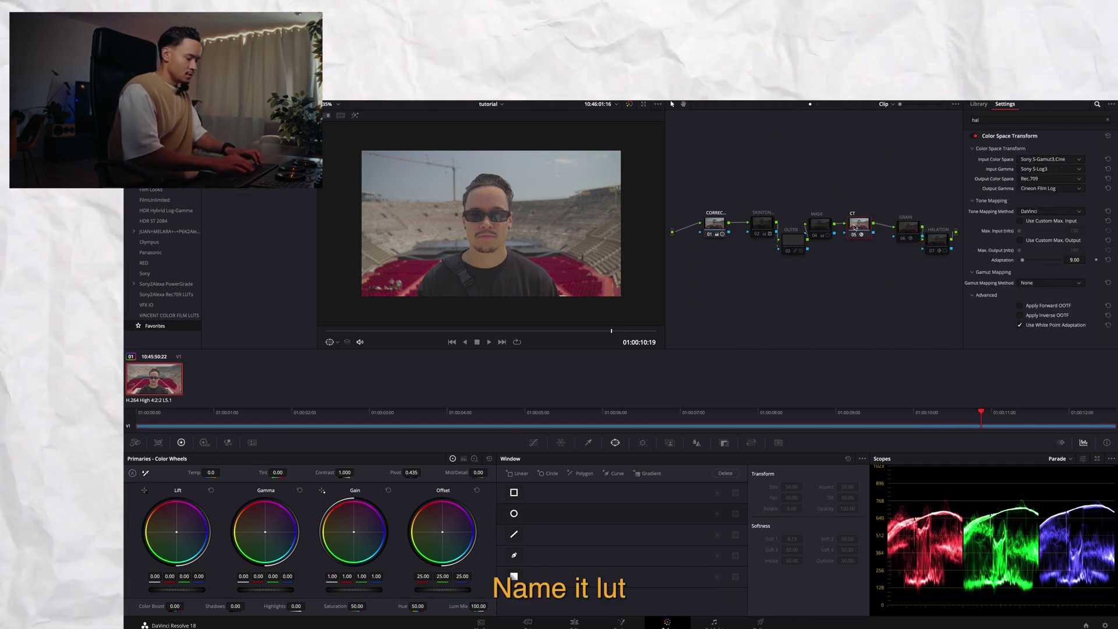
{"action": "key", "text": "alt+s"}
{"action": "left_click_drag", "start_coordinate": [897, 258], "coordinate": [884, 258]}
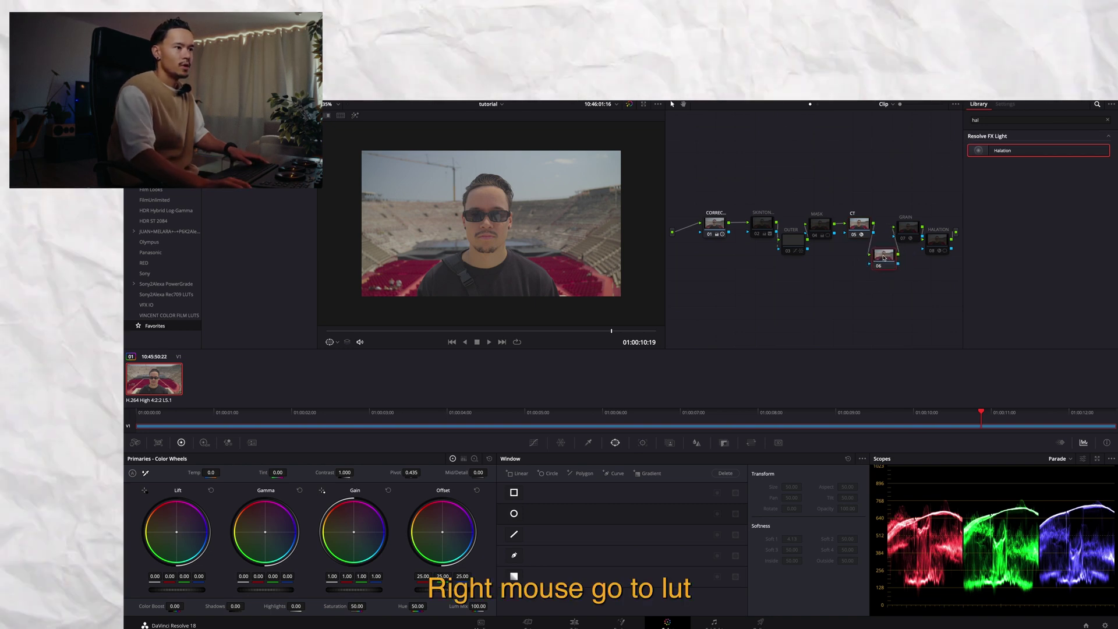
{"action": "right_click", "coordinate": [884, 258]}
{"action": "mouse_move", "coordinate": [901, 340]}
{"action": "mouse_move", "coordinate": [992, 589]}
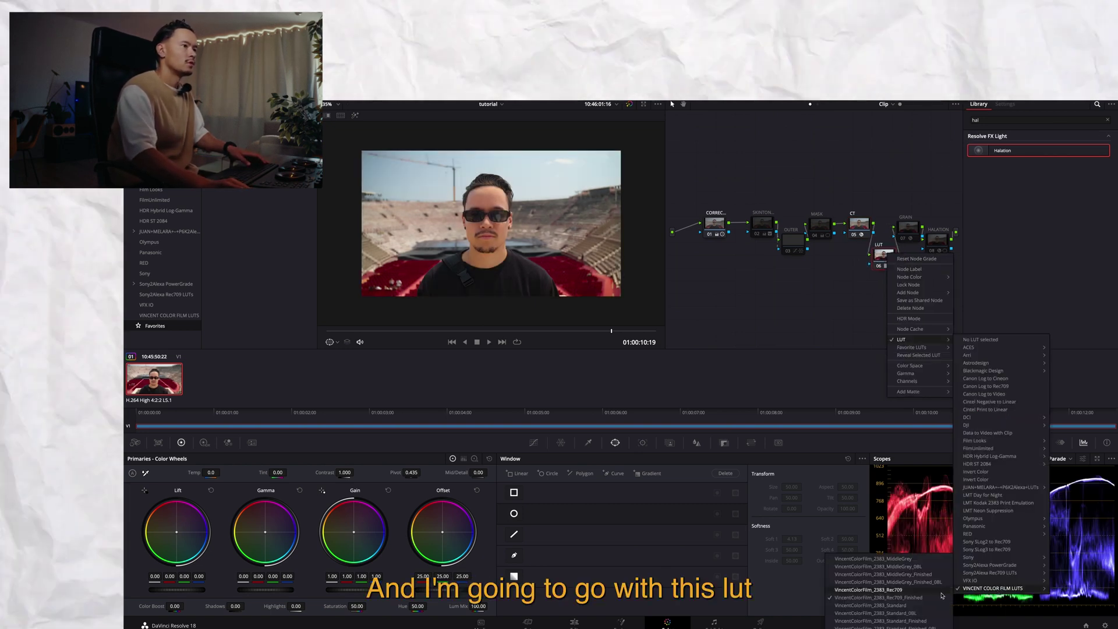
{"action": "left_click", "coordinate": [921, 612]}
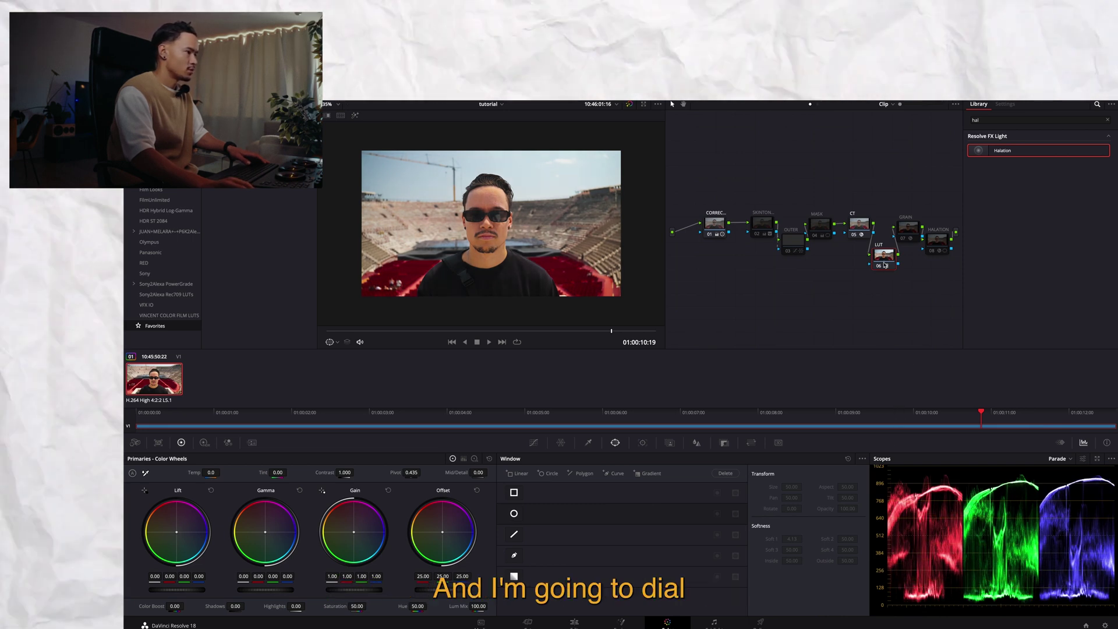
{"action": "left_click_drag", "start_coordinate": [884, 256], "coordinate": [884, 254]}
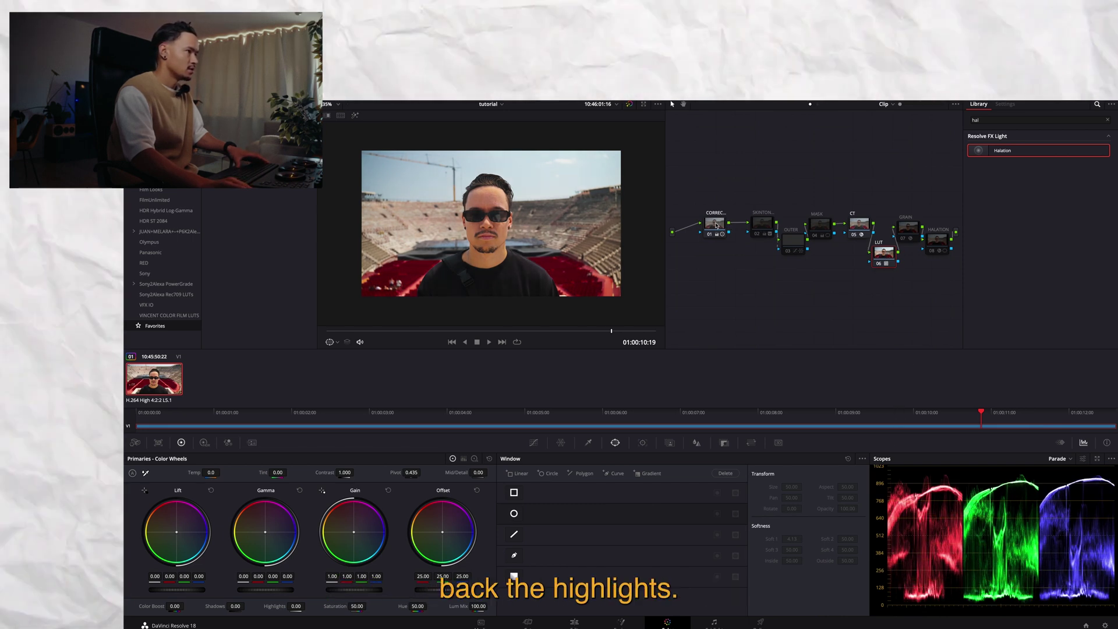
{"action": "left_click_drag", "start_coordinate": [715, 226], "coordinate": [713, 226]}
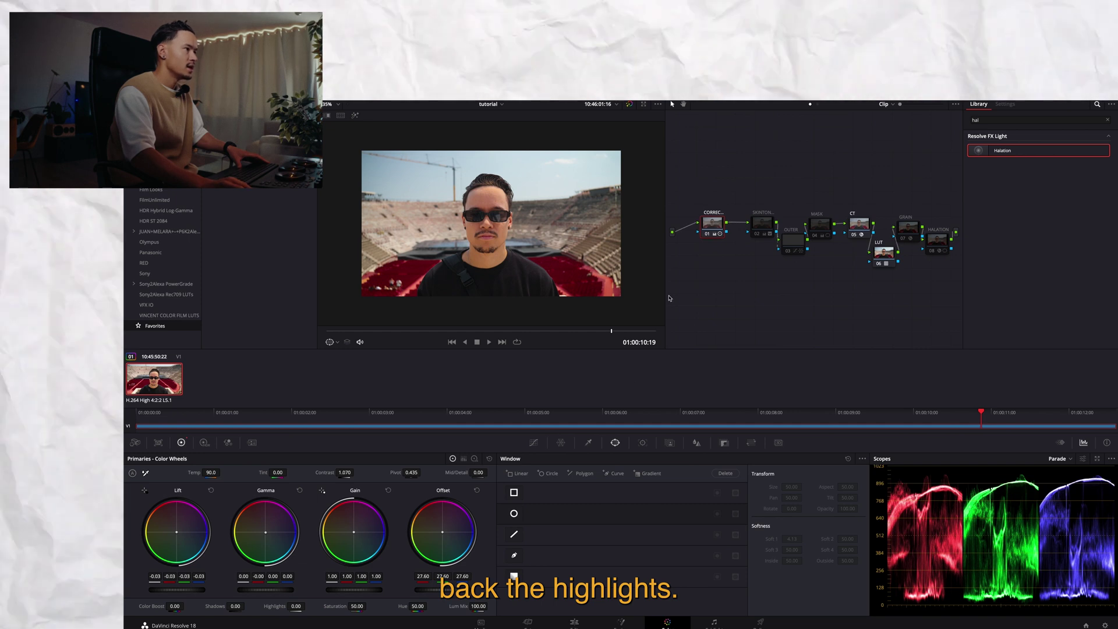